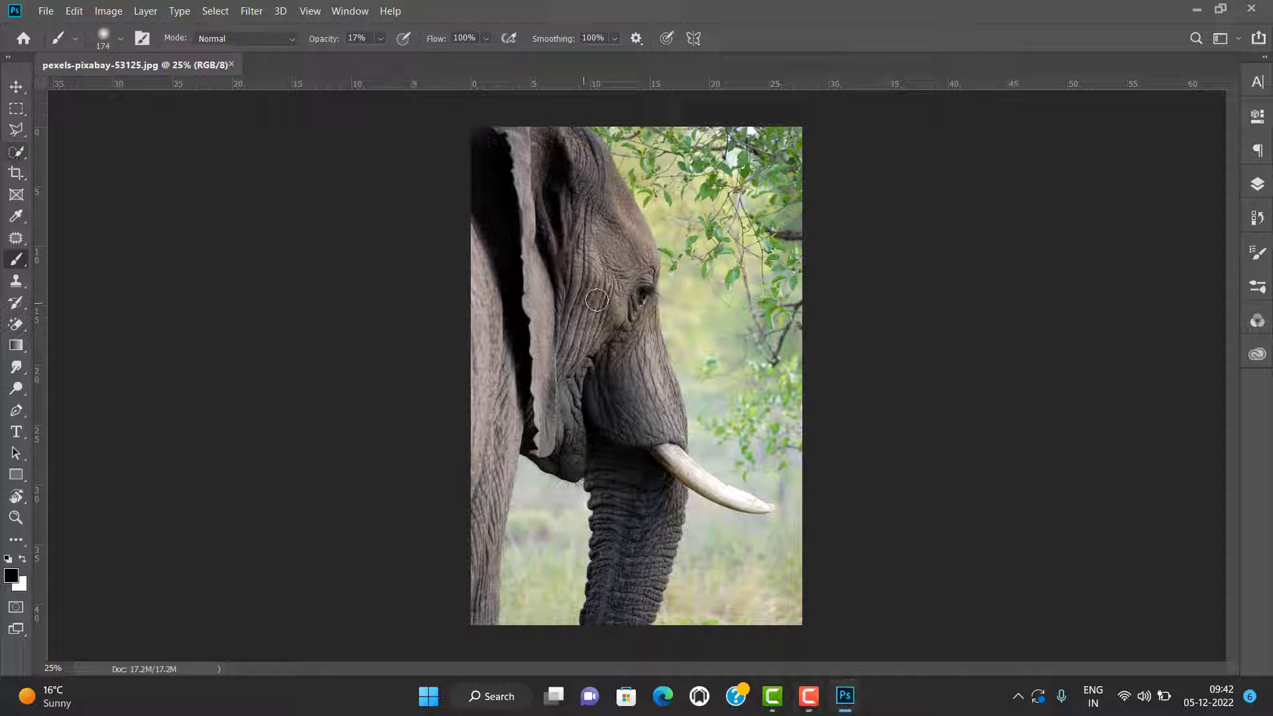
- Undo a stray brush stroke and duplicate the Background layer into a Background copy layer
left_click_drag(506, 199, 513, 185)
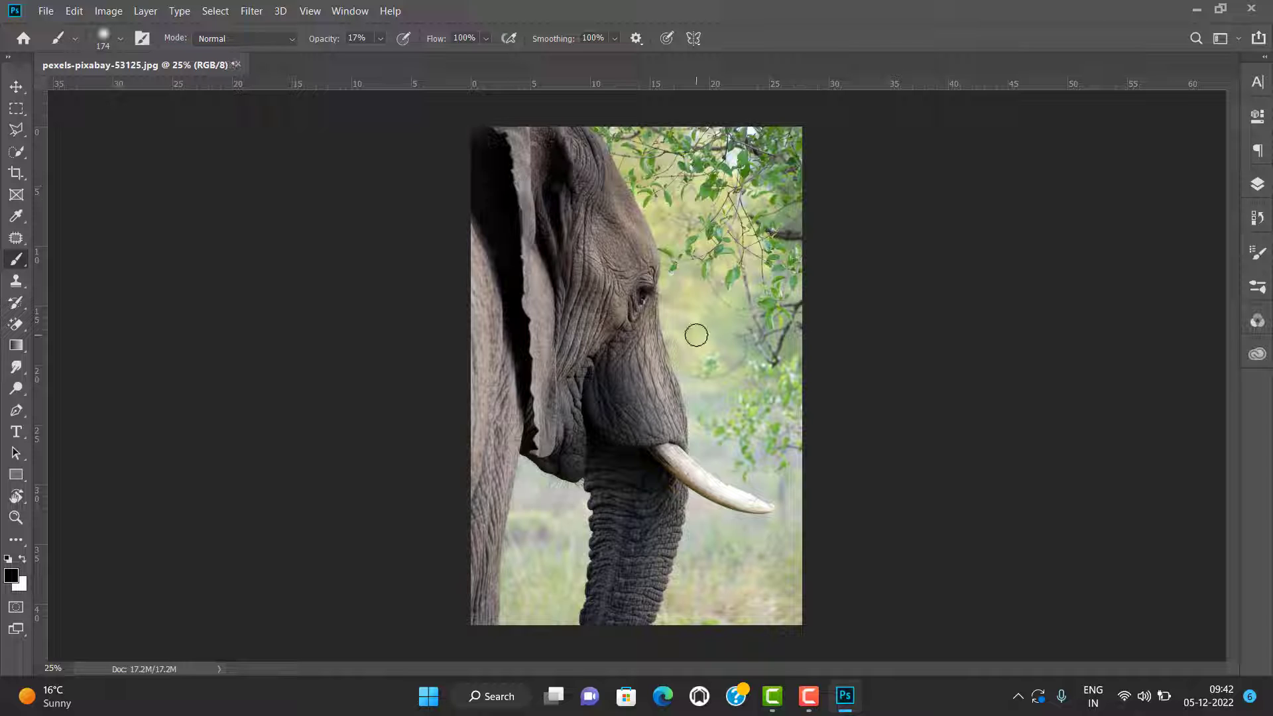
key("ctrl+z")
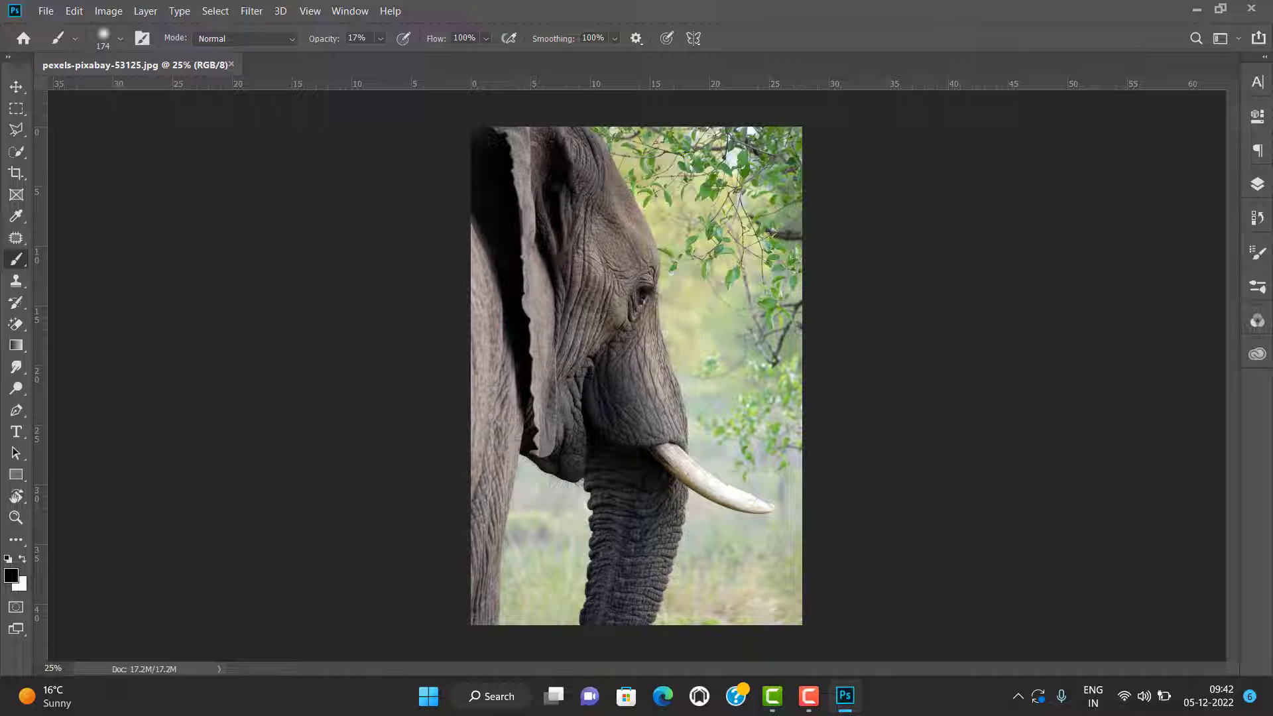
left_click(1257, 185)
left_click_drag(1101, 300, 1182, 361)
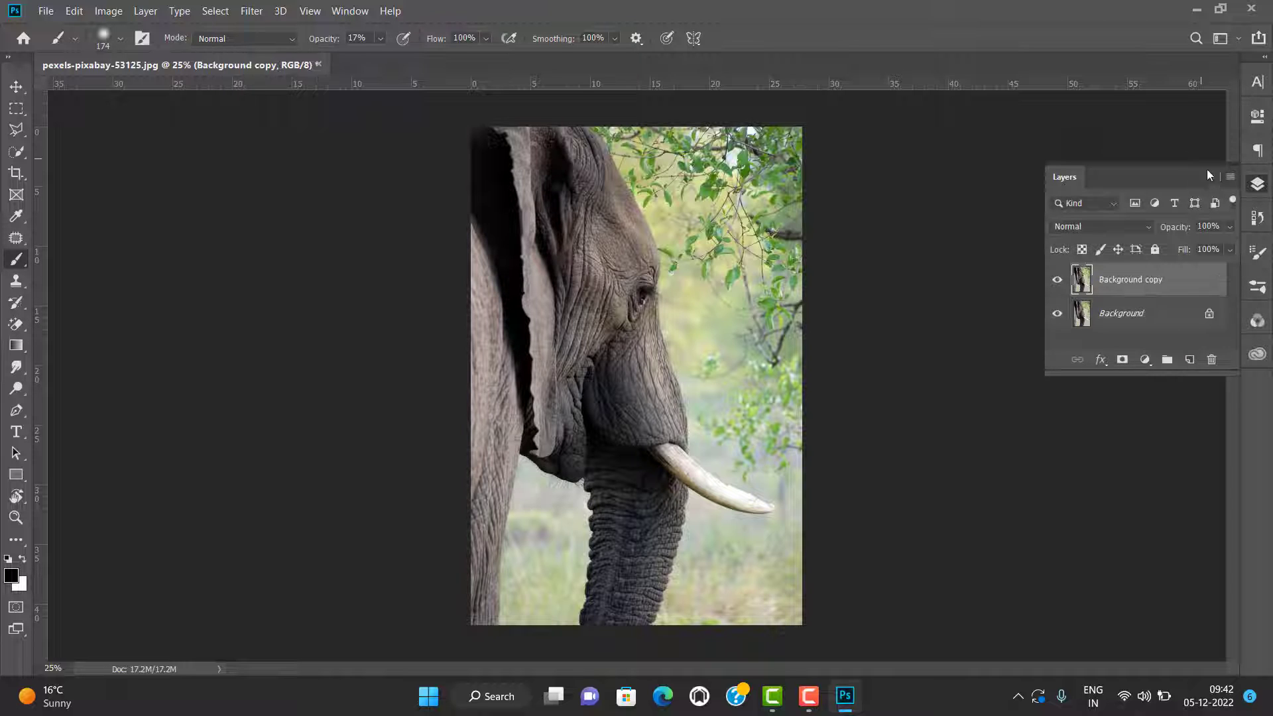
left_click(17, 152)
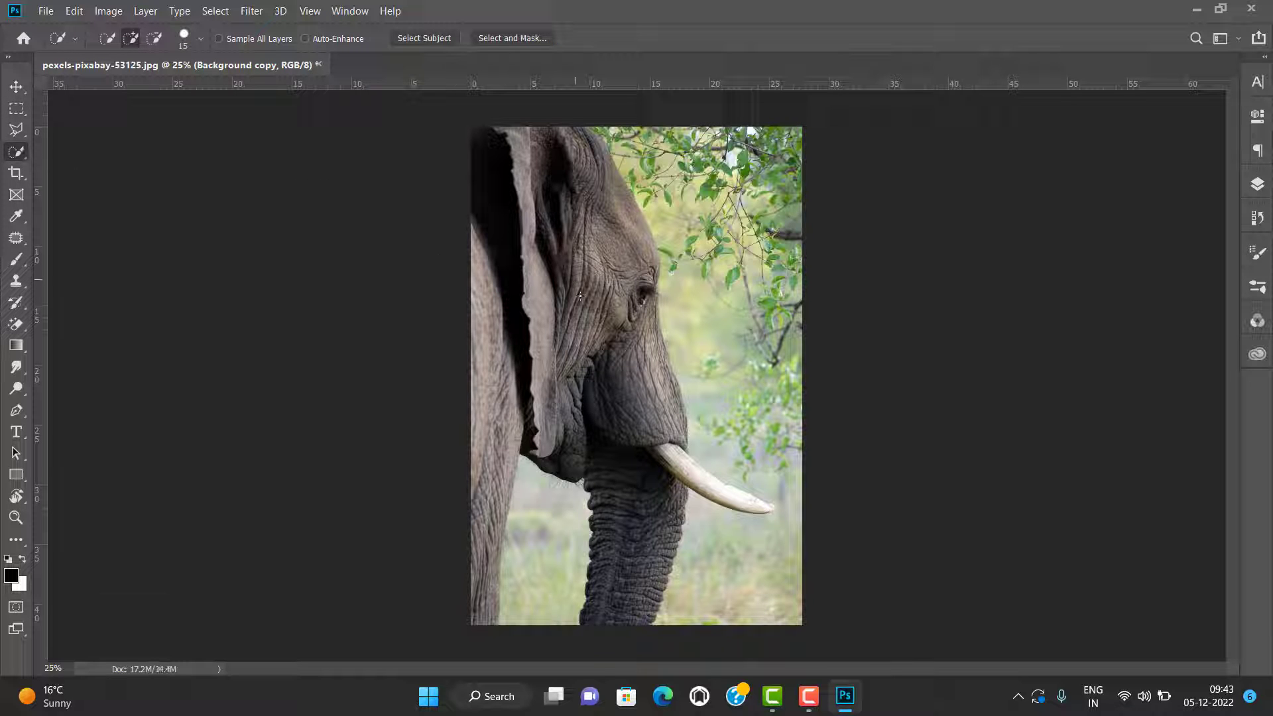
- Quick-select the elephant's head, ear, trunk and tusk, using Alt to subtract spill
left_click_drag(580, 295, 676, 478)
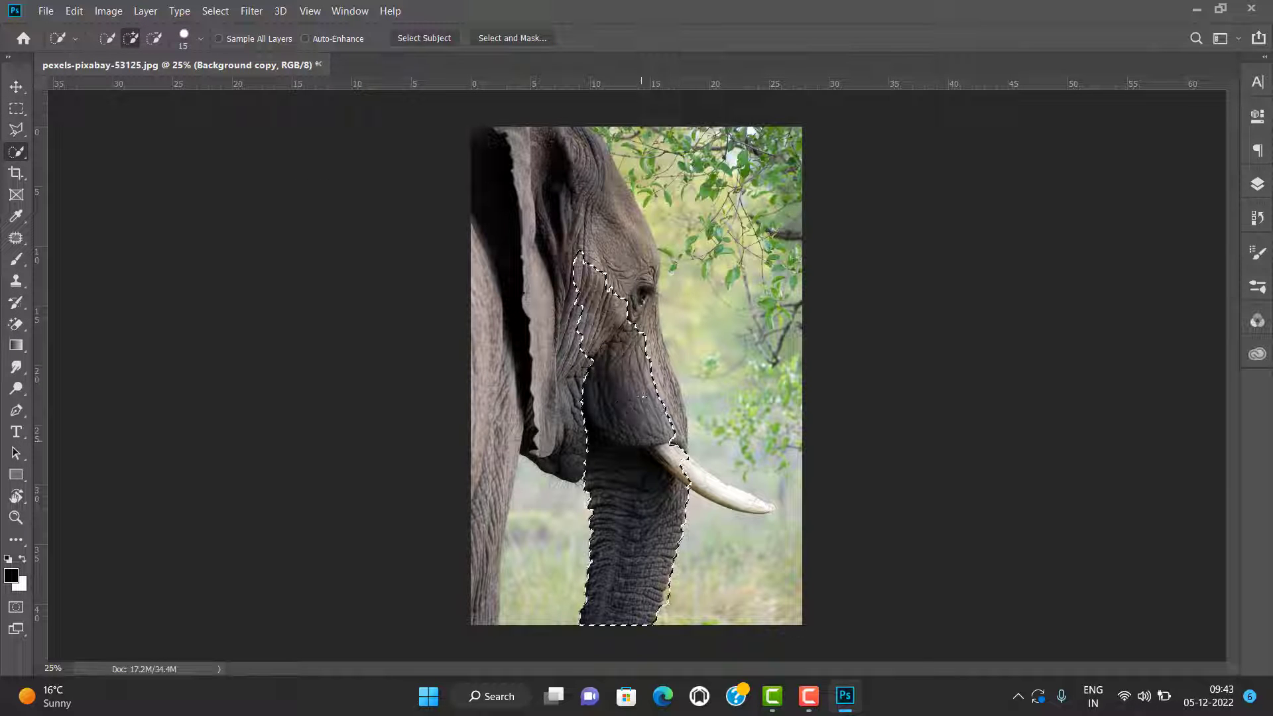
mouse_move(642, 397)
left_mouse_down()
mouse_move(427, 440)
mouse_move(446, 540)
mouse_move(478, 601)
mouse_move(507, 491)
left_mouse_up()
mouse_move(550, 318)
left_mouse_down()
mouse_move(553, 151)
mouse_move(623, 210)
left_mouse_up()
left_click_drag(633, 318, 676, 435)
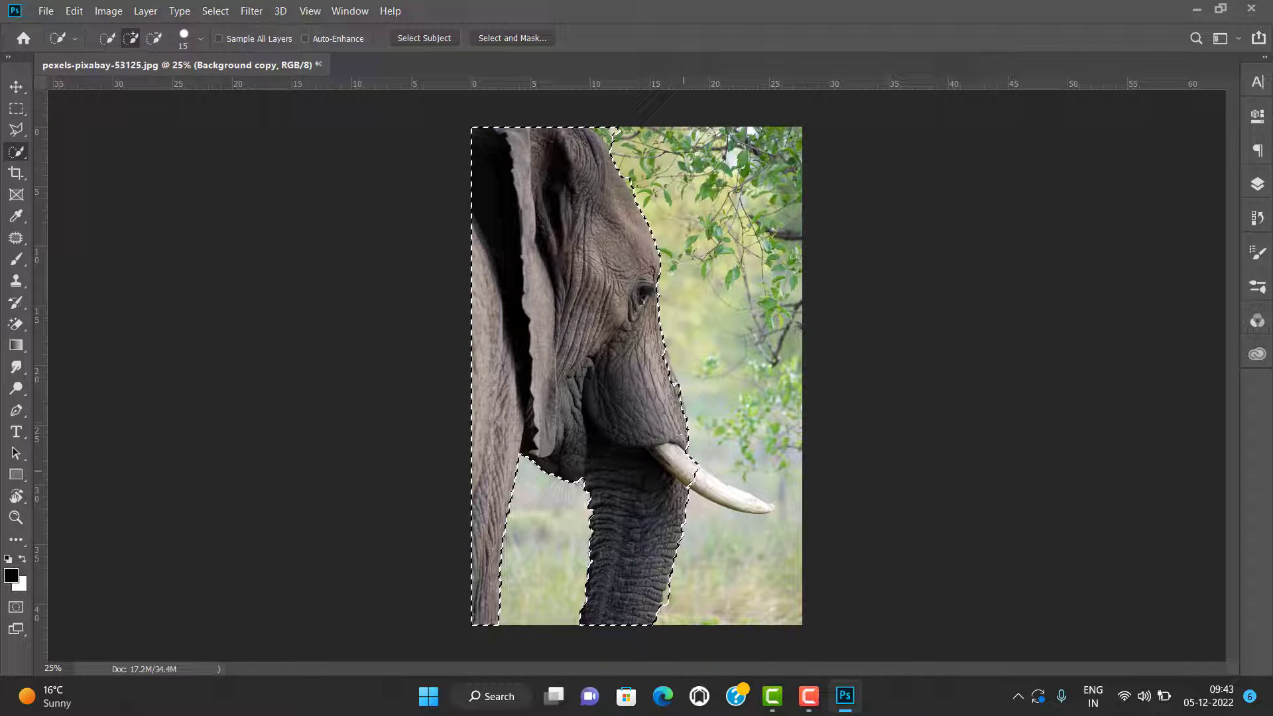
left_click_drag(716, 480, 763, 505)
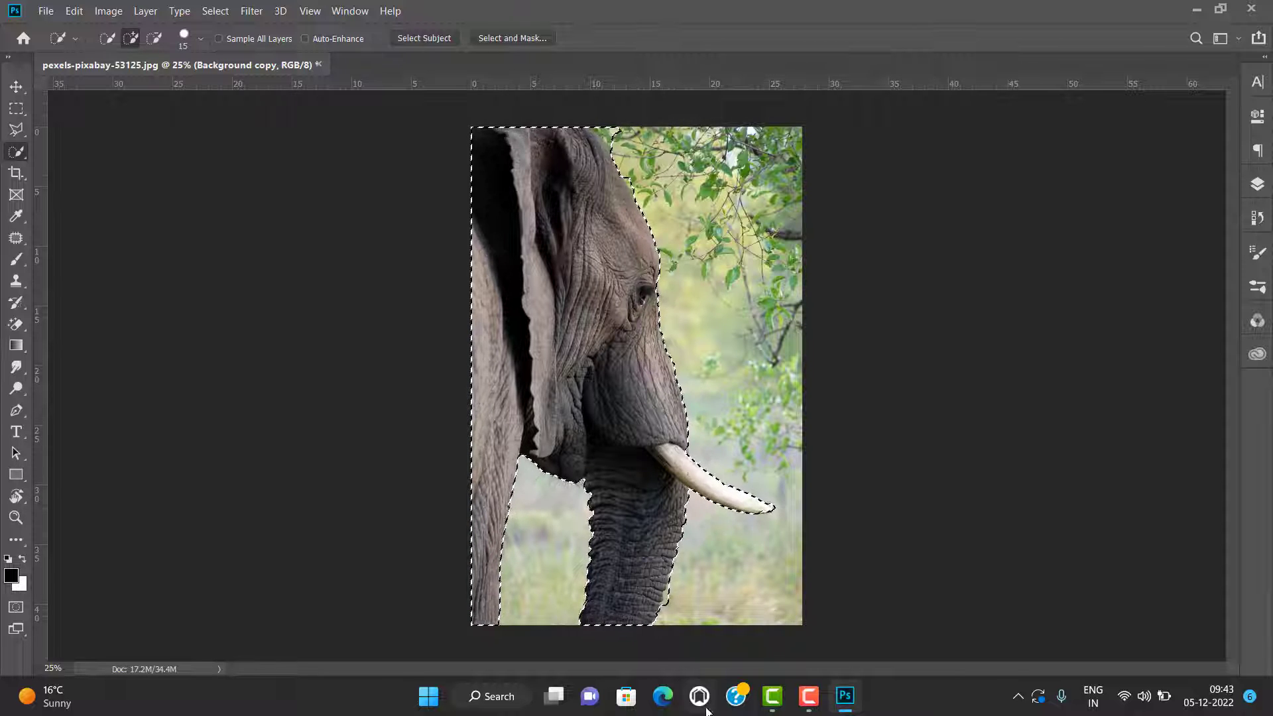
key("alt")
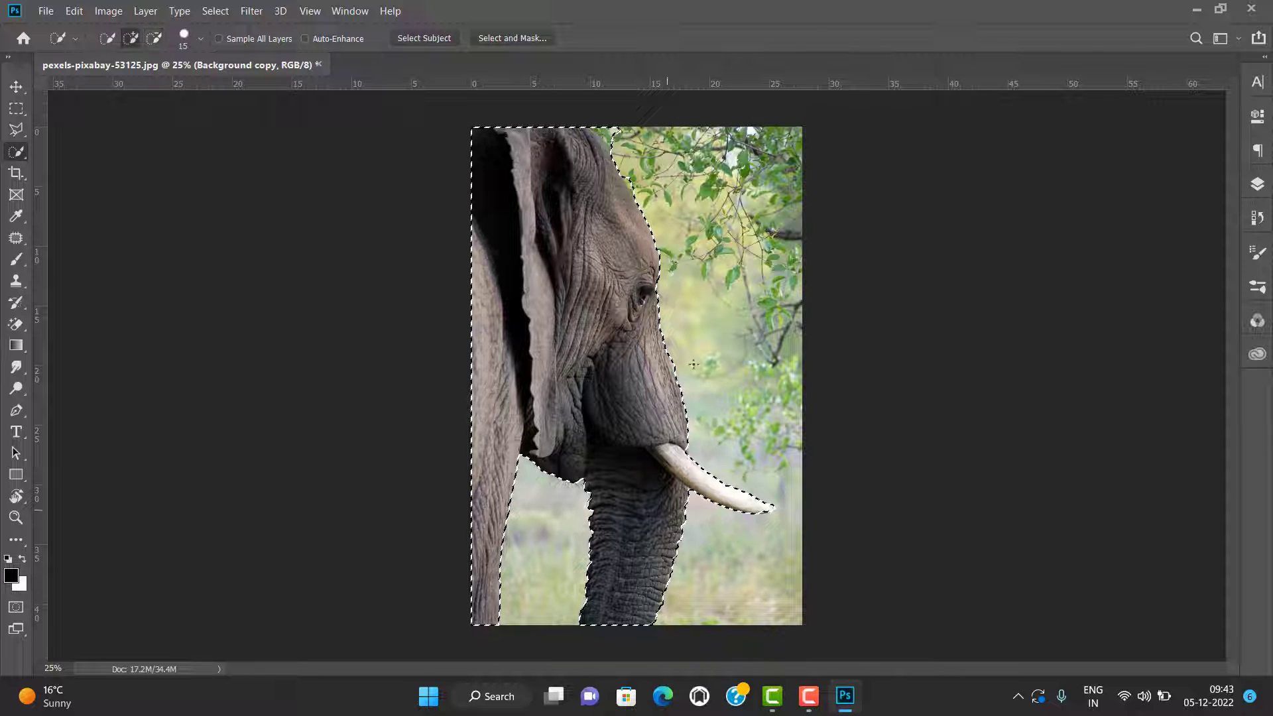
key("alt")
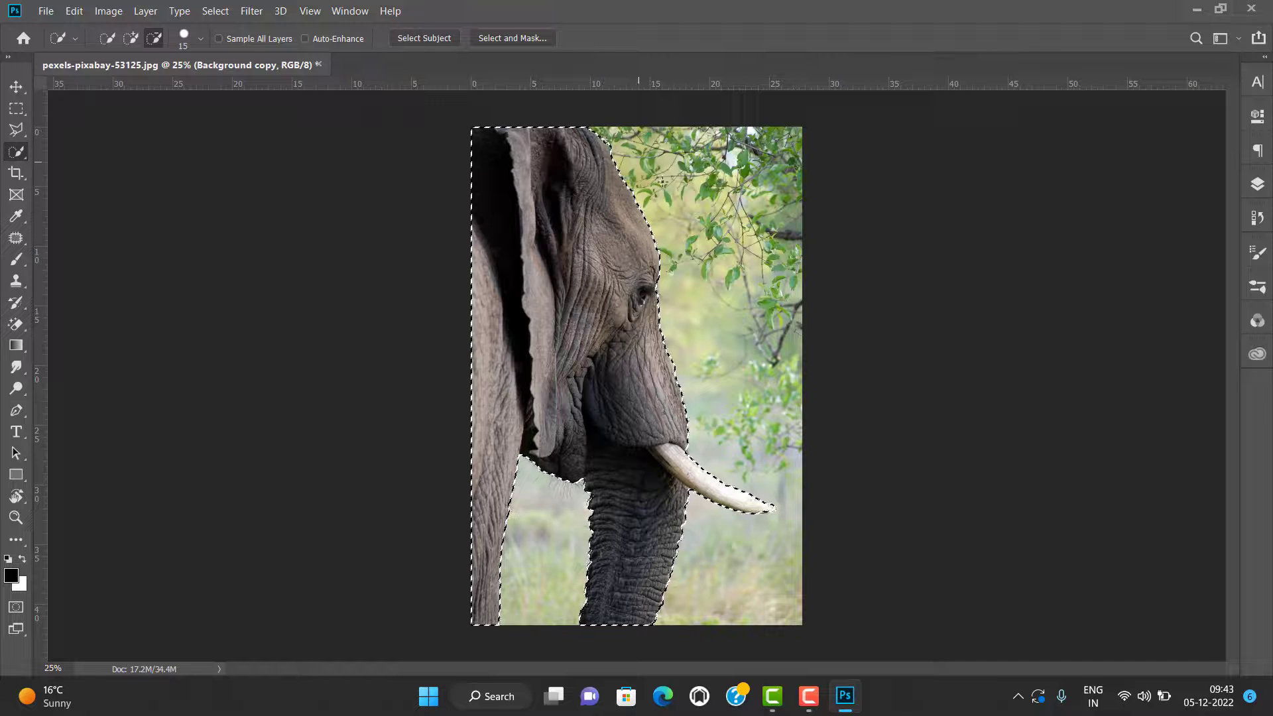
key("shift")
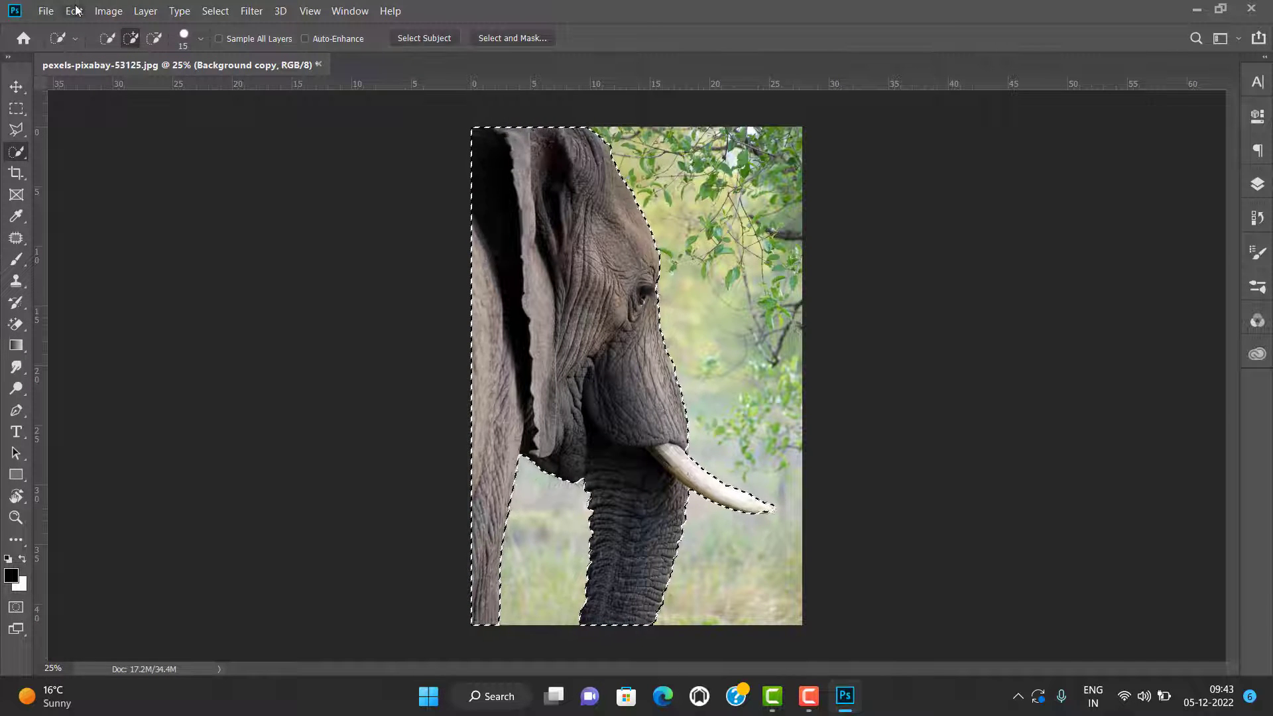
- Copy the selected elephant onto Layer 1 and make Background copy the active layer
key("ctrl+j")
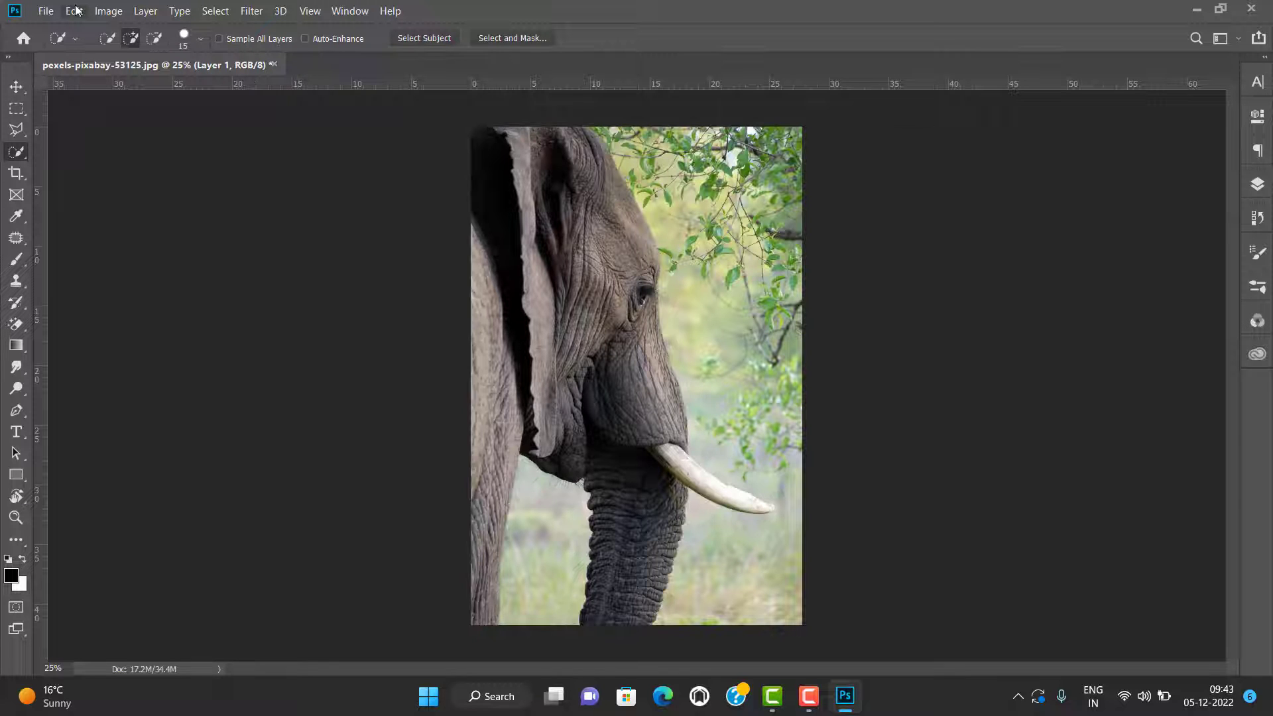
left_click(1258, 186)
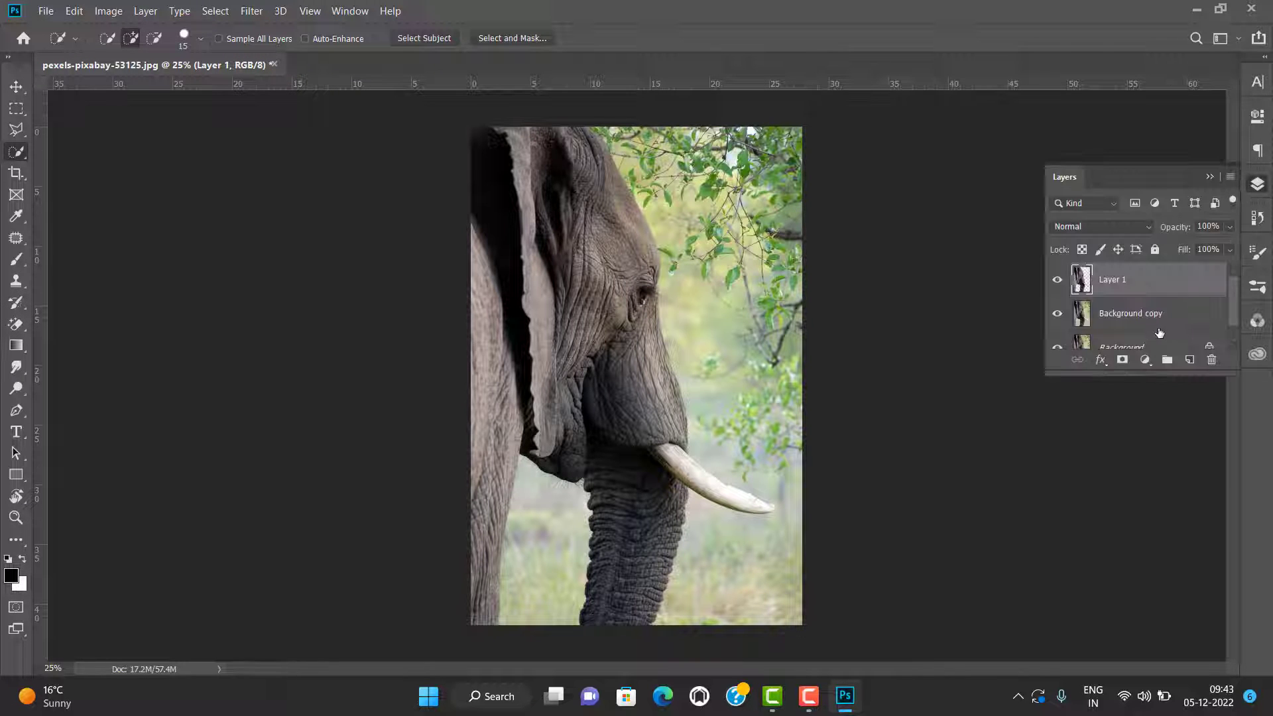
left_click(1147, 314)
scroll(1145, 313, "down", 1)
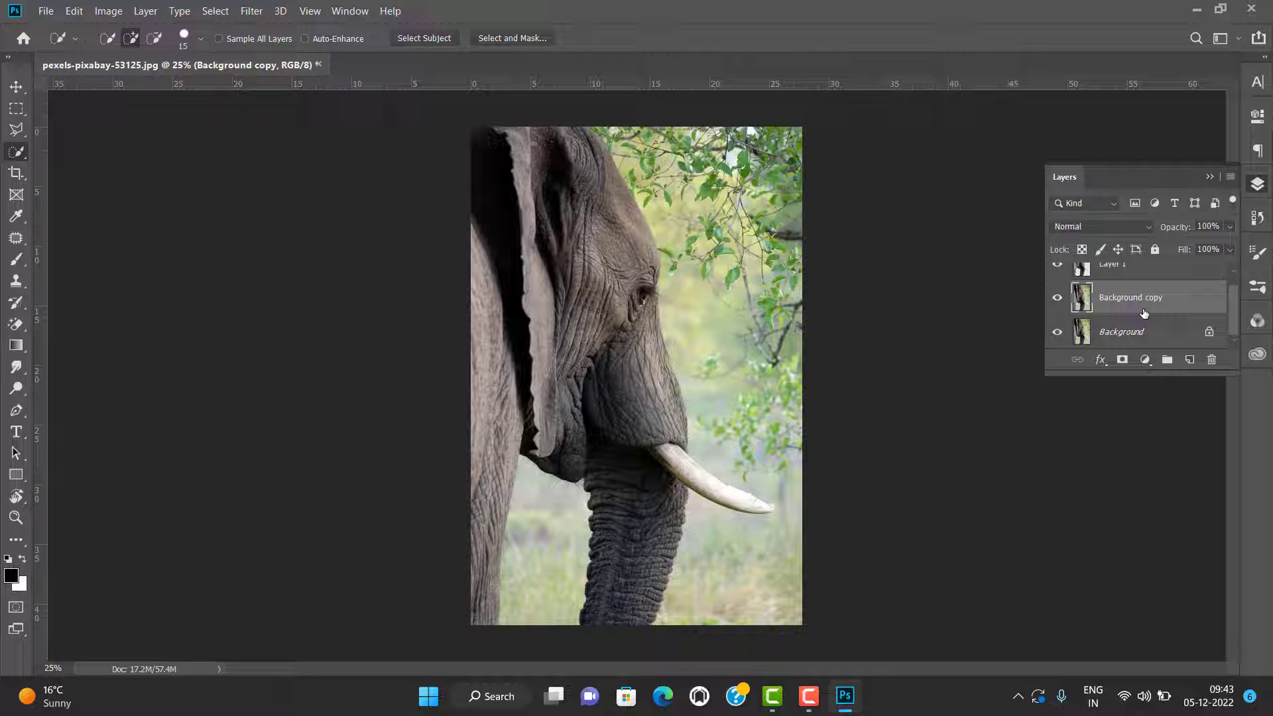
- Reselect the elephant on Background copy, subtracting the area above its forehead
mouse_move(575, 199)
left_mouse_down()
mouse_move(636, 536)
mouse_move(603, 476)
mouse_move(496, 519)
left_mouse_up()
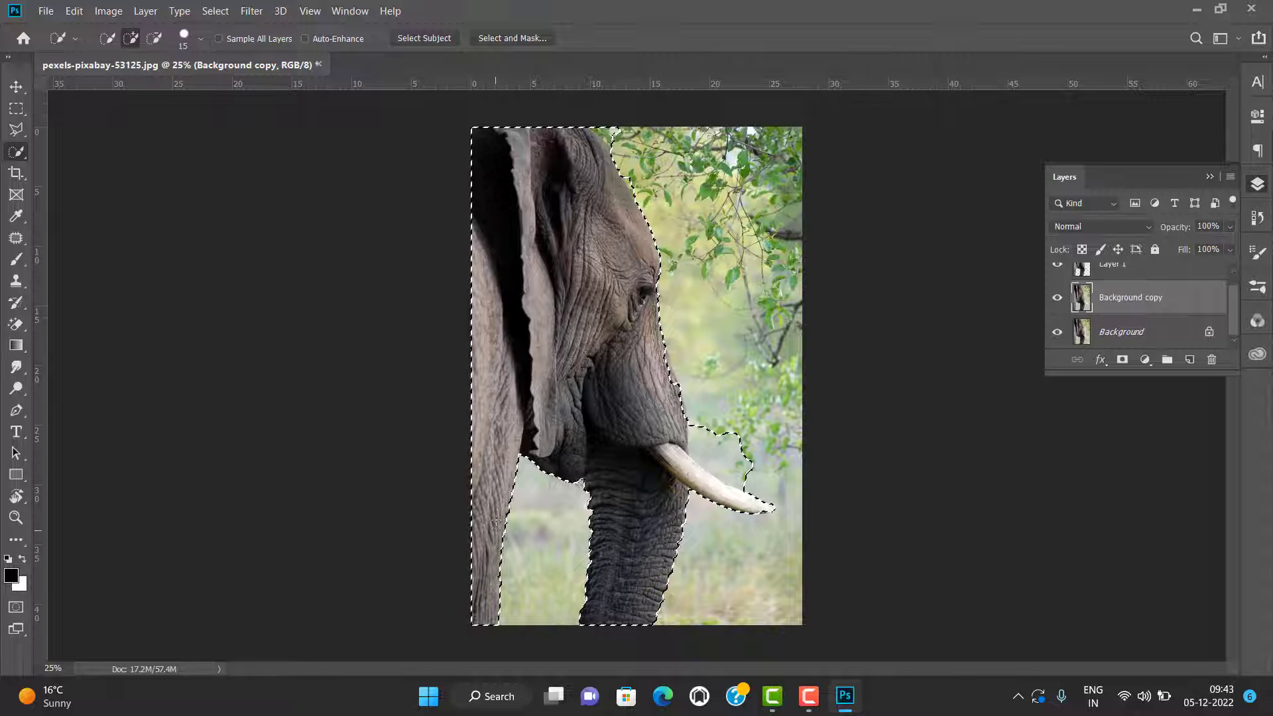
key("alt")
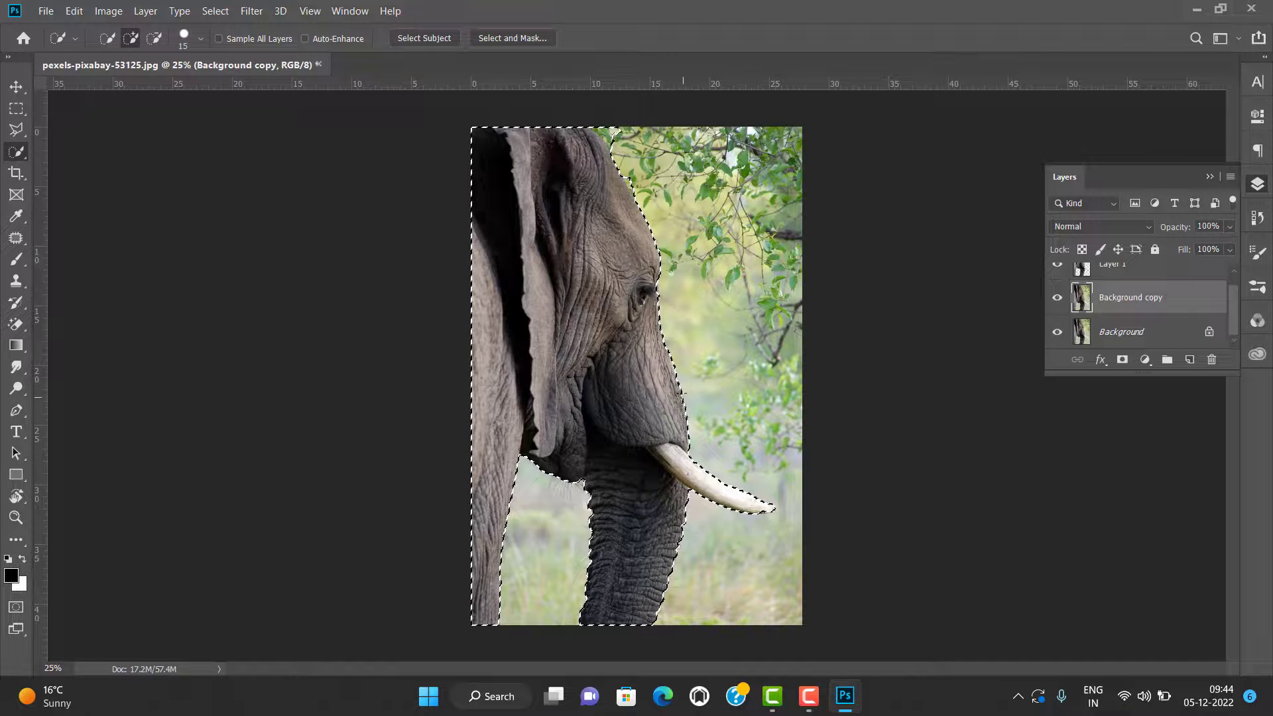
key("alt")
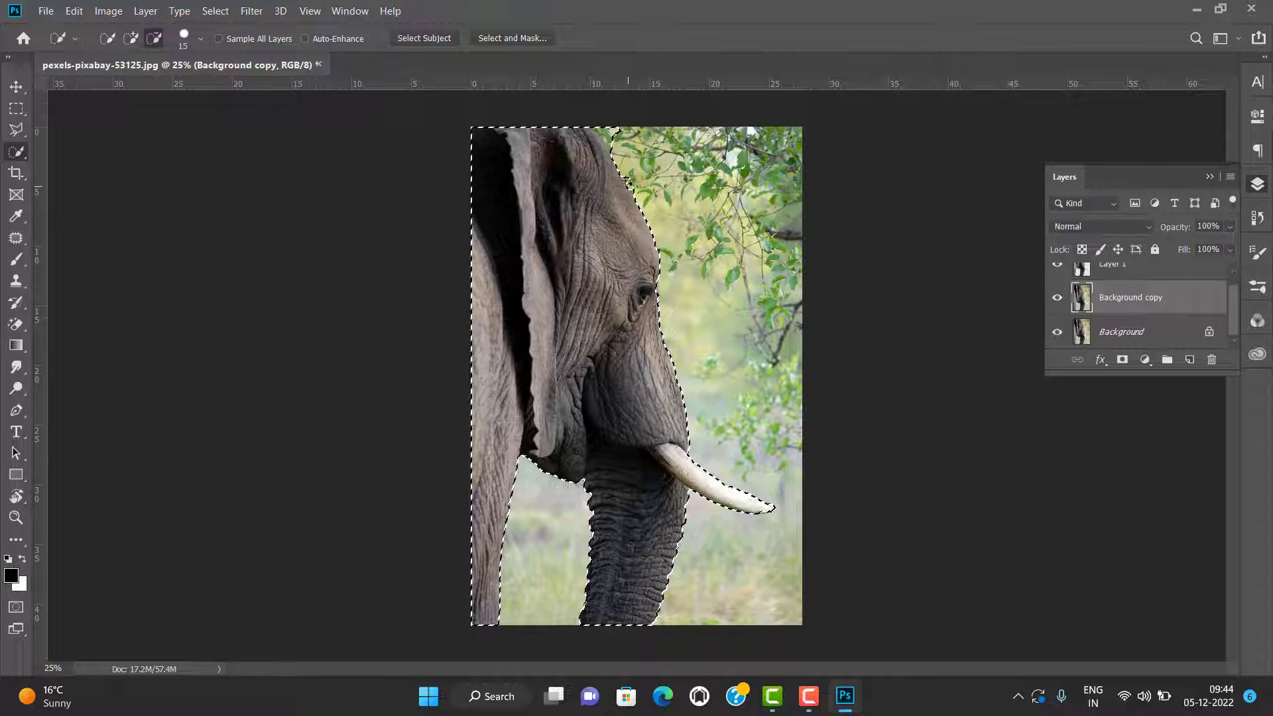
left_click_drag(630, 182, 613, 136)
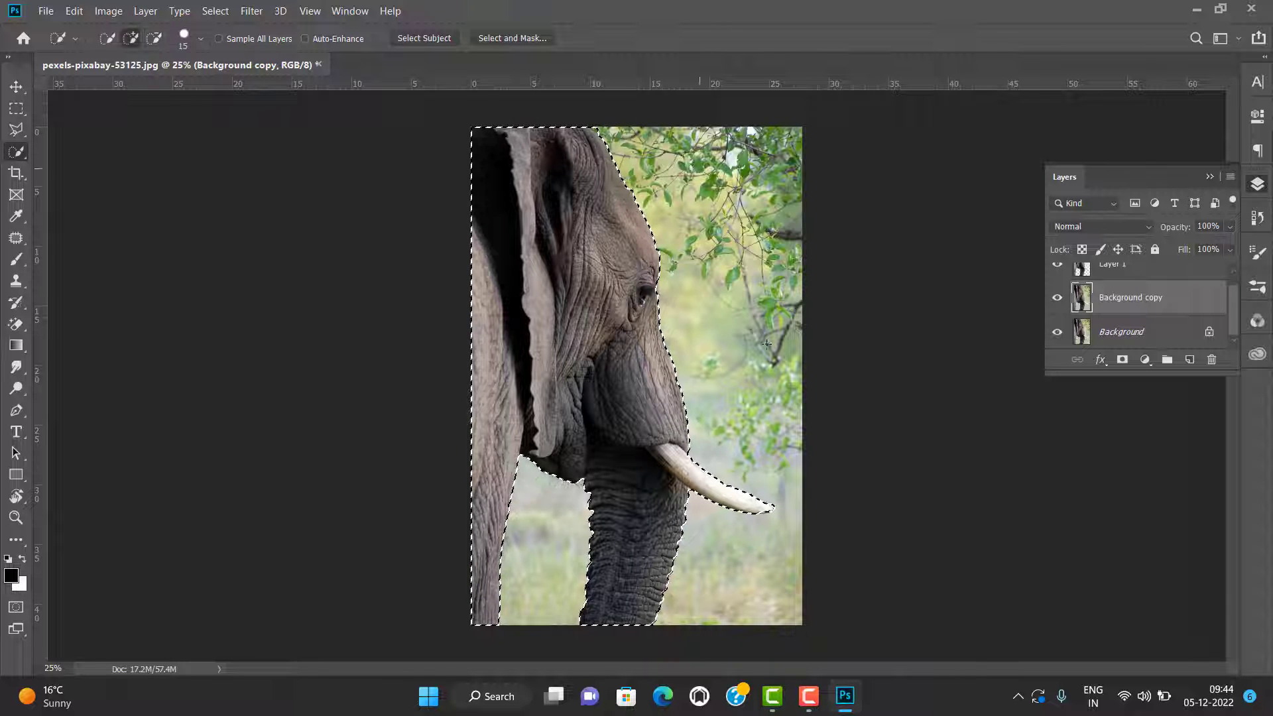
- Fill the elephant selection on Background copy using Edit > Fill with Content-Aware contents
left_click(46, 11)
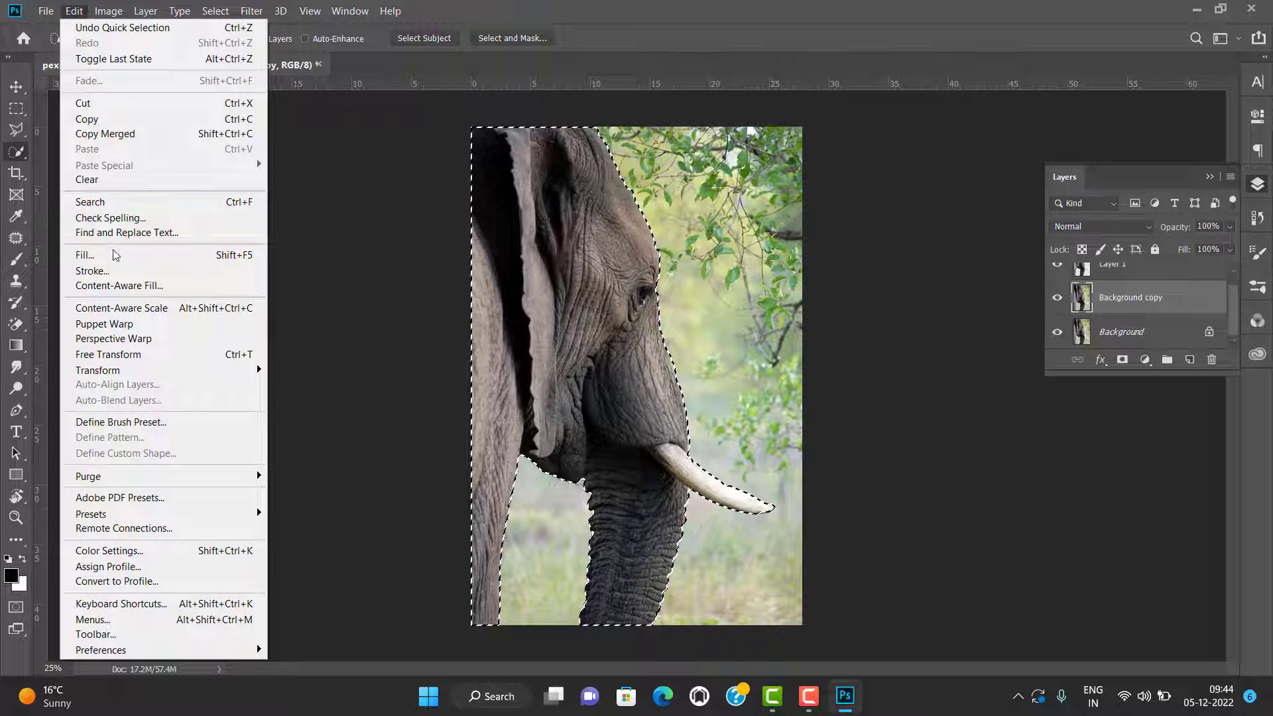
left_click(115, 257)
left_click(1058, 104)
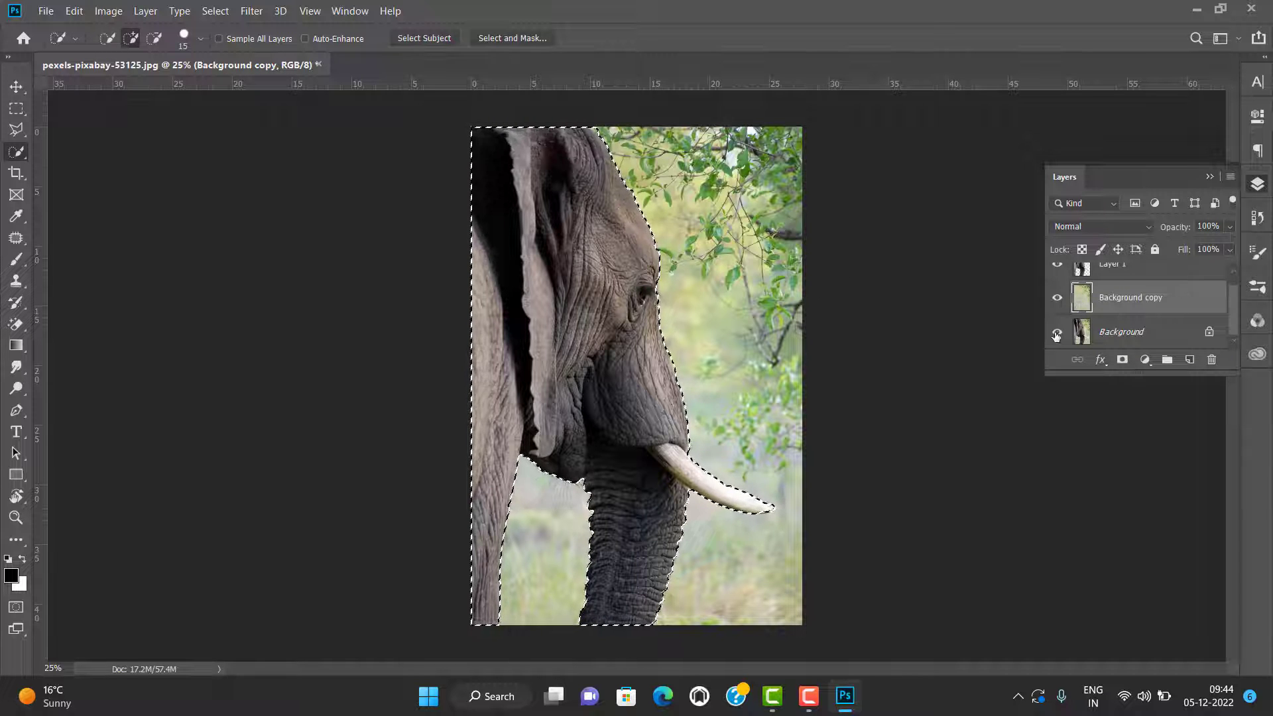
- Hide Layer 1 and deselect to inspect the filled grass and foliage
scroll(1061, 291, "up", 1)
left_click(1060, 292)
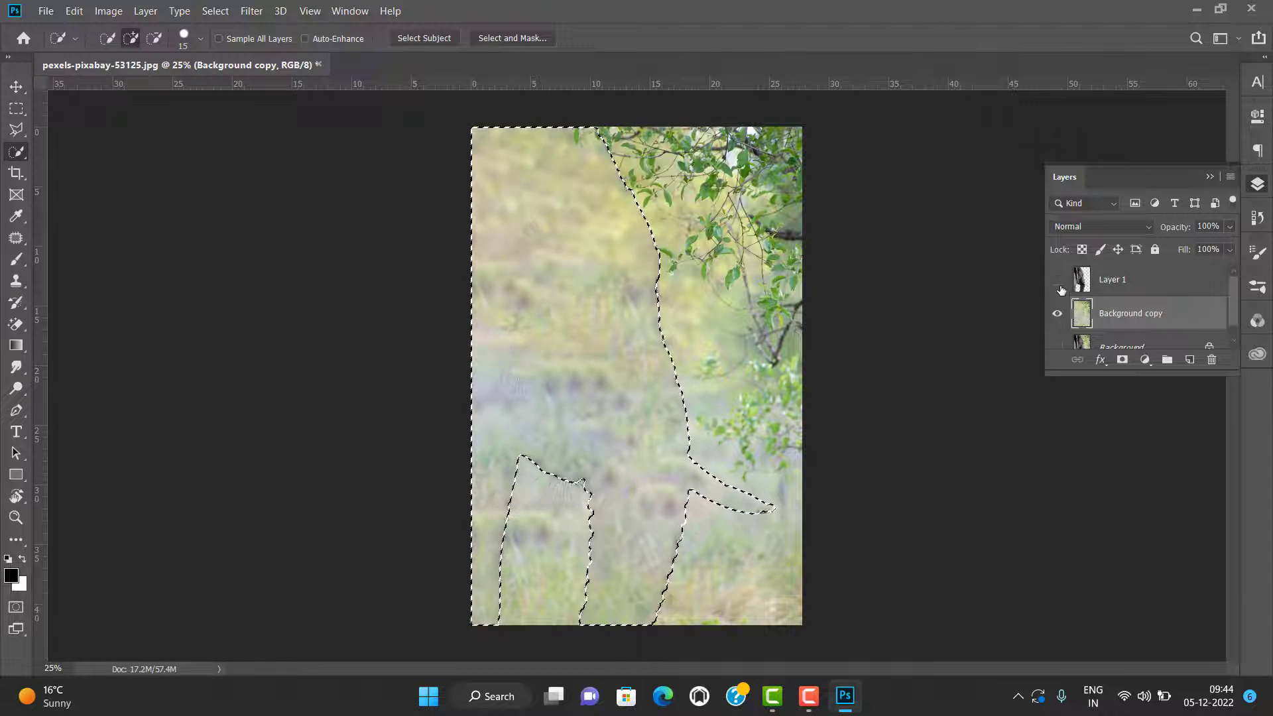
scroll(1061, 291, "down", 1)
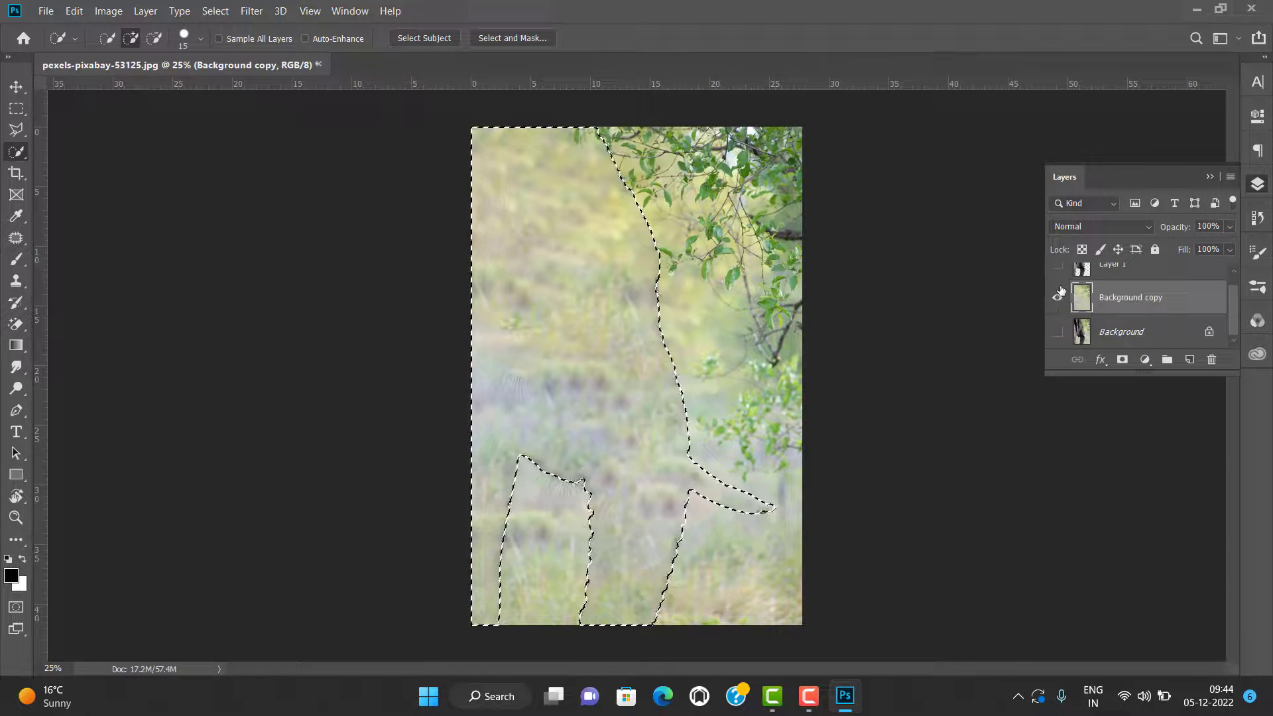
key("ctrl+d")
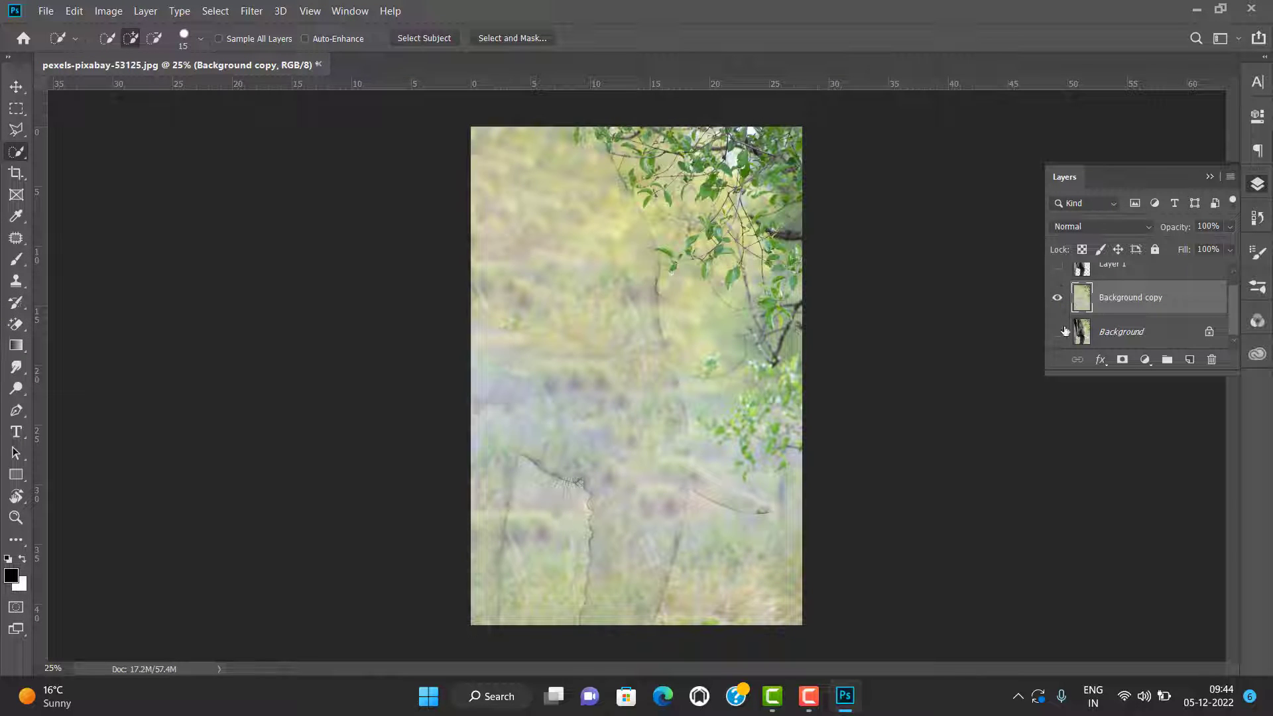
scroll(1072, 305, "up", 1)
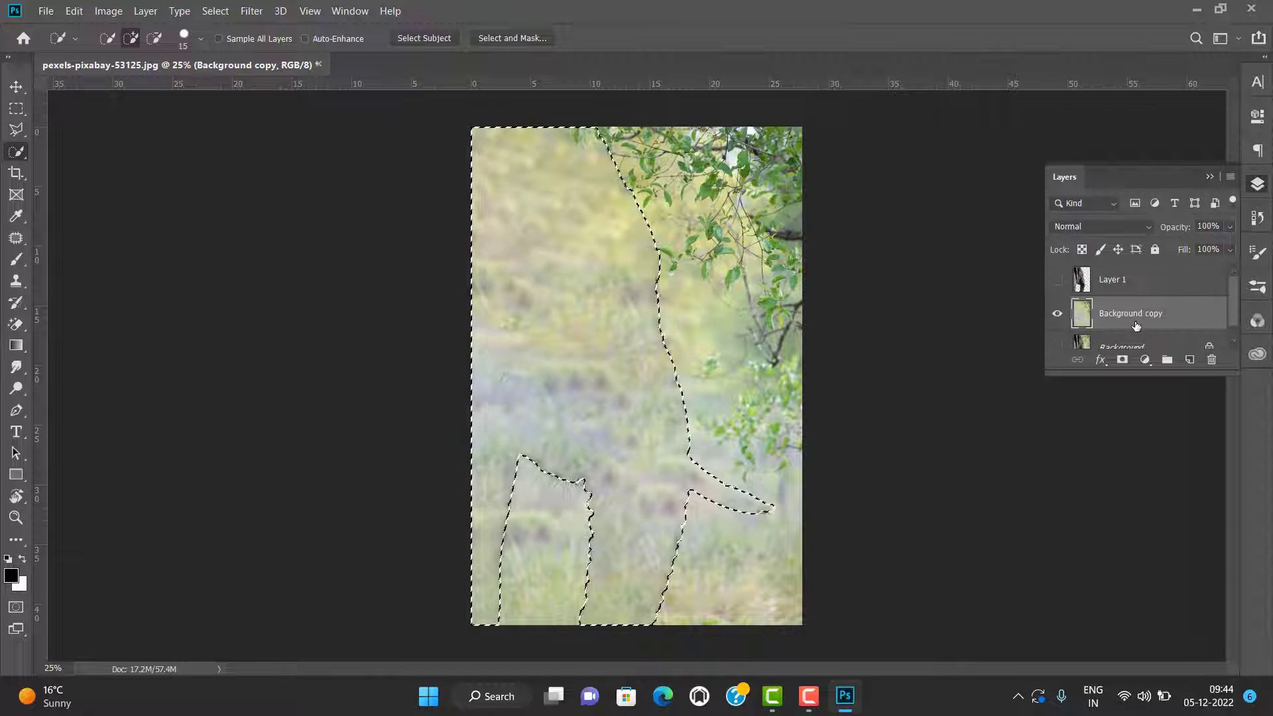
- Show Layer 1 again and preview the Content-Aware Fill workspace, moving its settings aside
left_click(1057, 279)
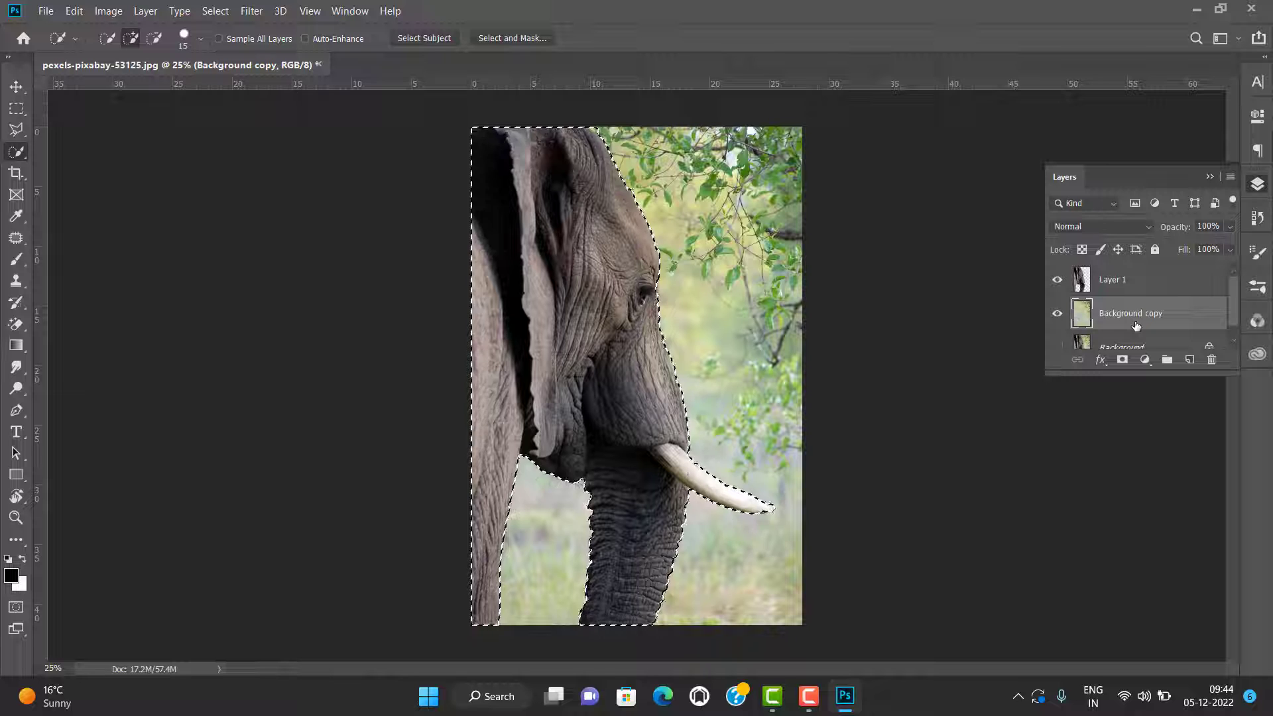
left_click(73, 11)
left_click(126, 285)
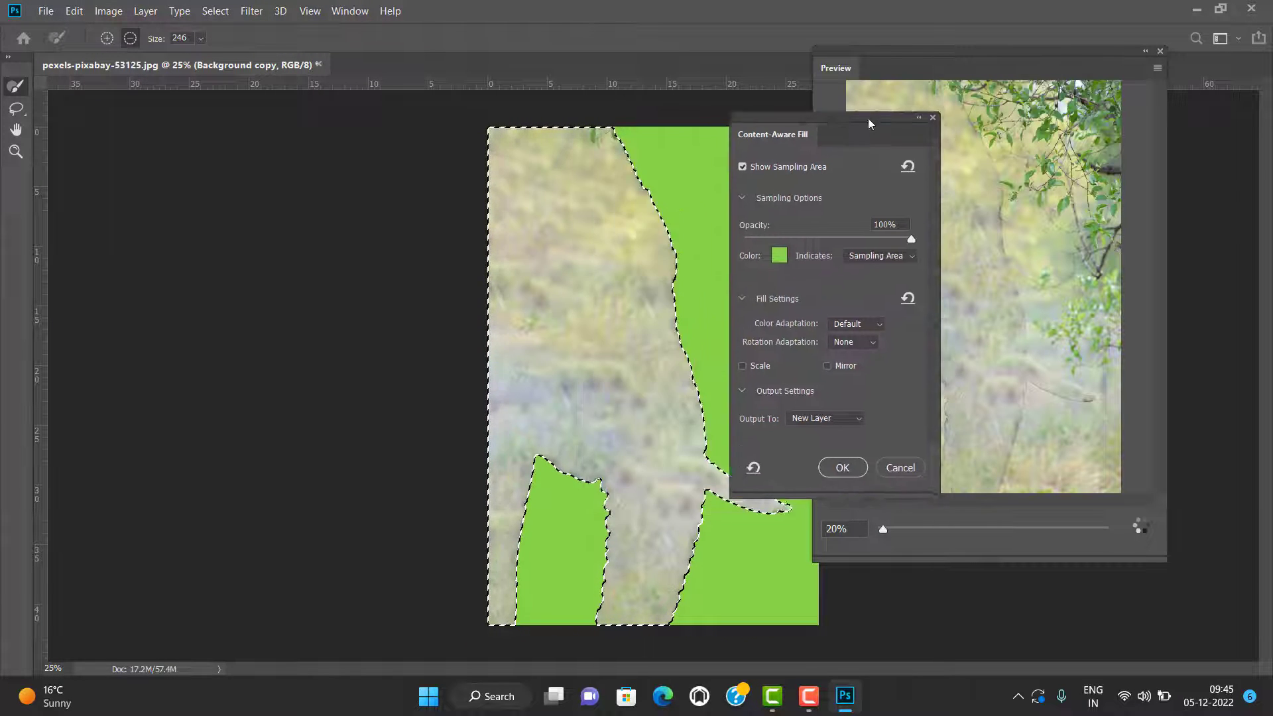
left_click_drag(706, 144, 388, 154)
- Close Content-Aware Fill unapplied and expand the elephant selection by 10 pixels via Select > Modify
left_click(439, 494)
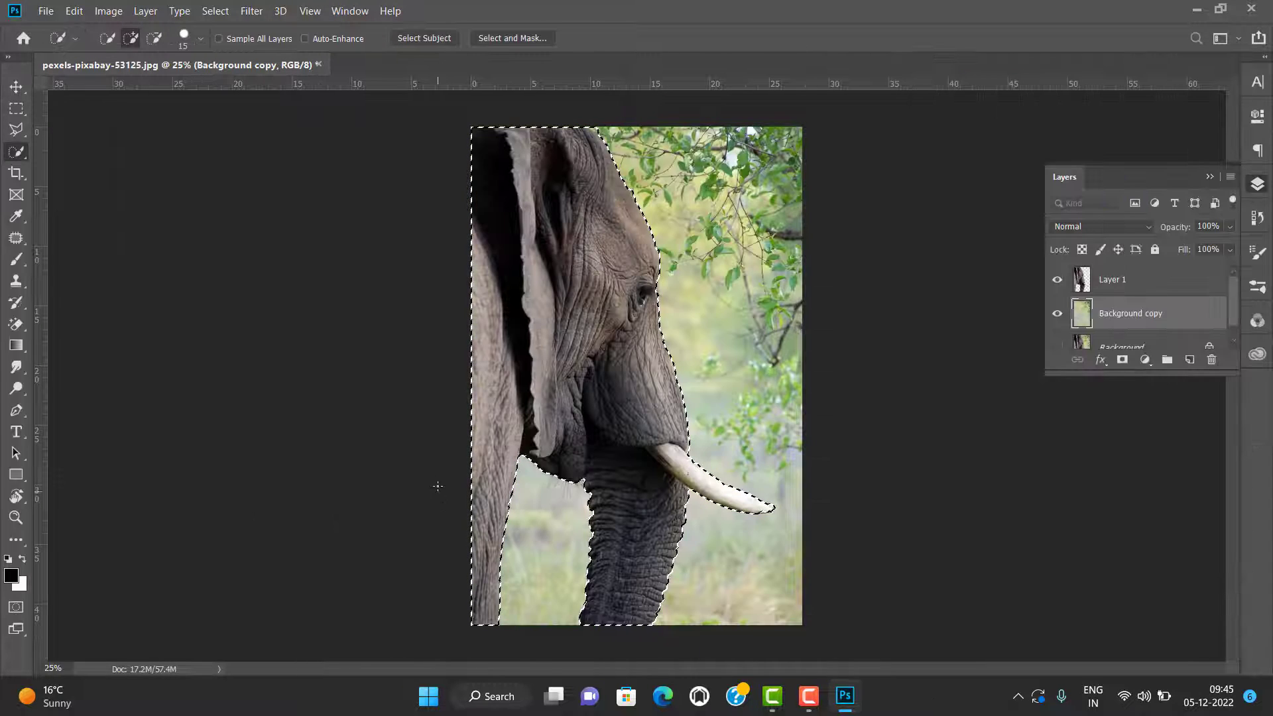
left_click(214, 11)
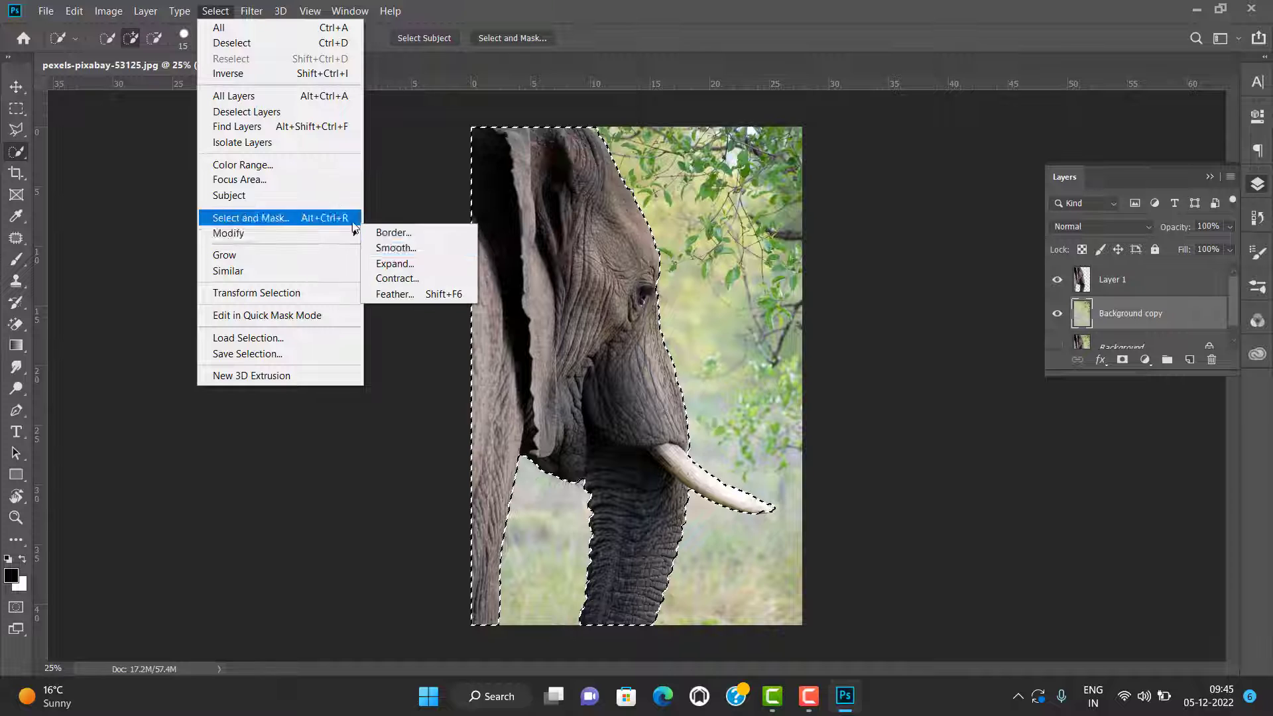
left_click(415, 264)
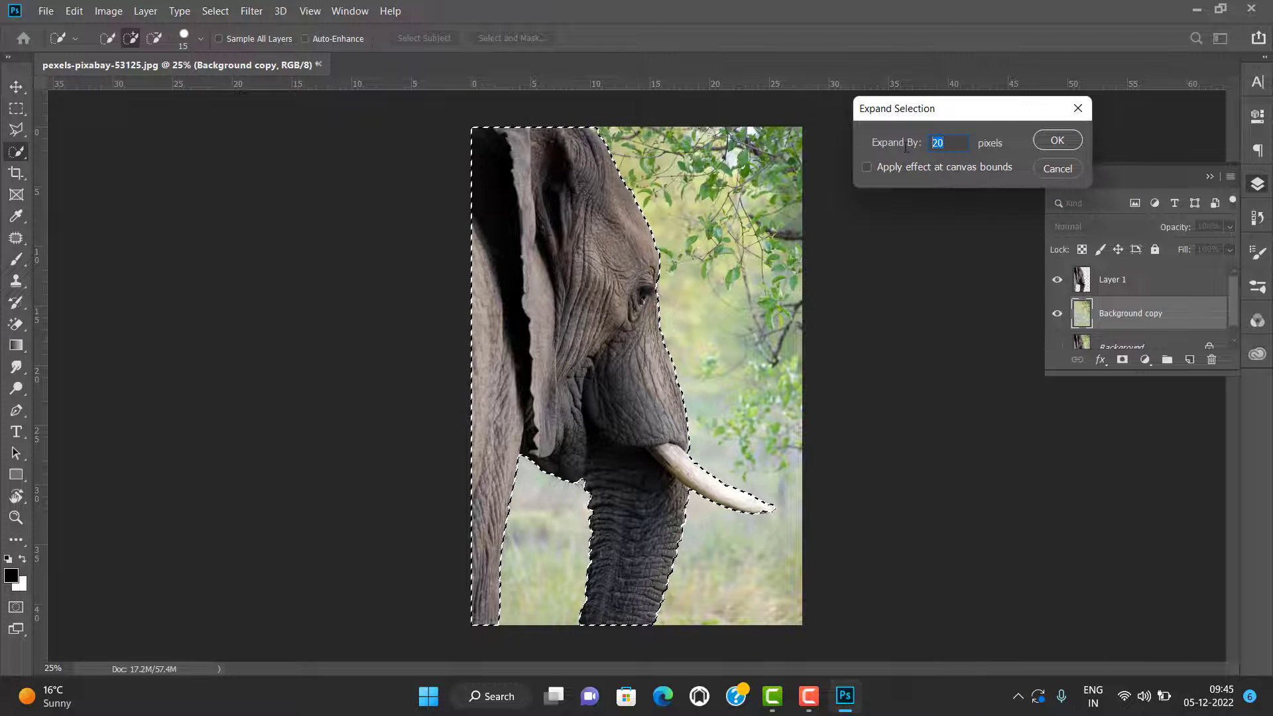
left_click(1048, 141)
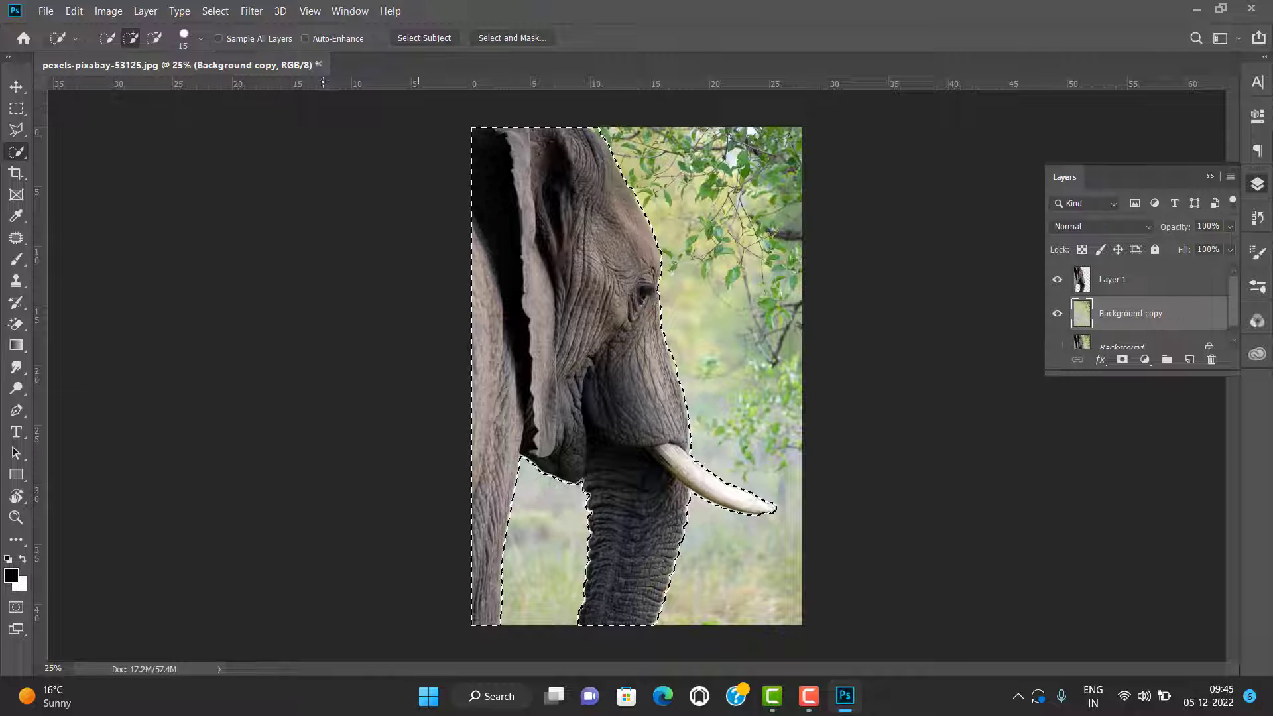
left_click(216, 10)
mouse_move(228, 232)
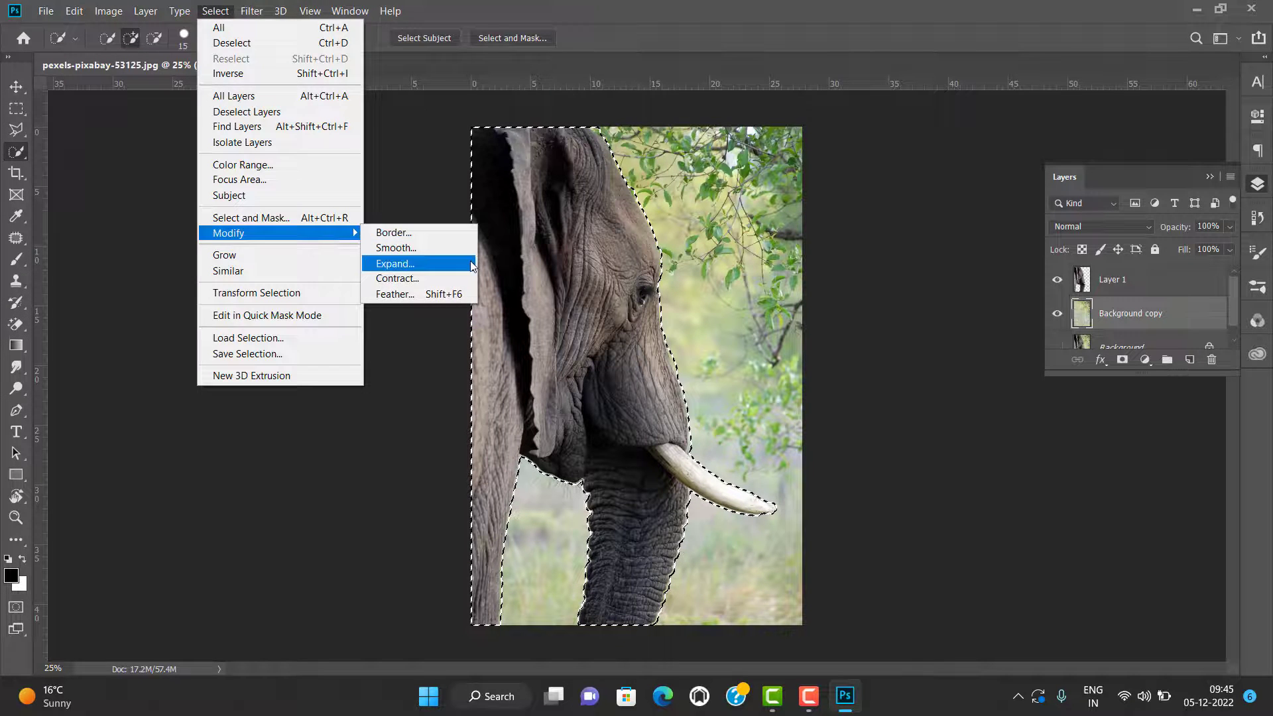
left_click(472, 266)
left_click(1054, 140)
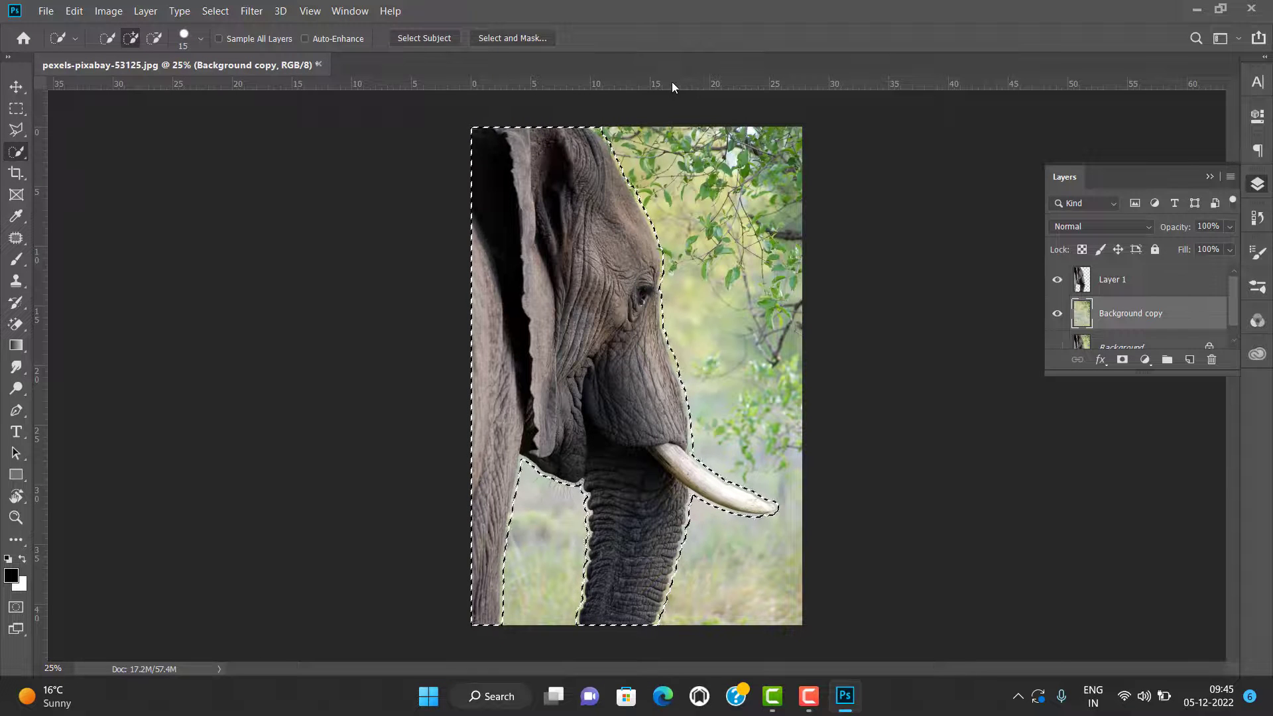
left_click(215, 11)
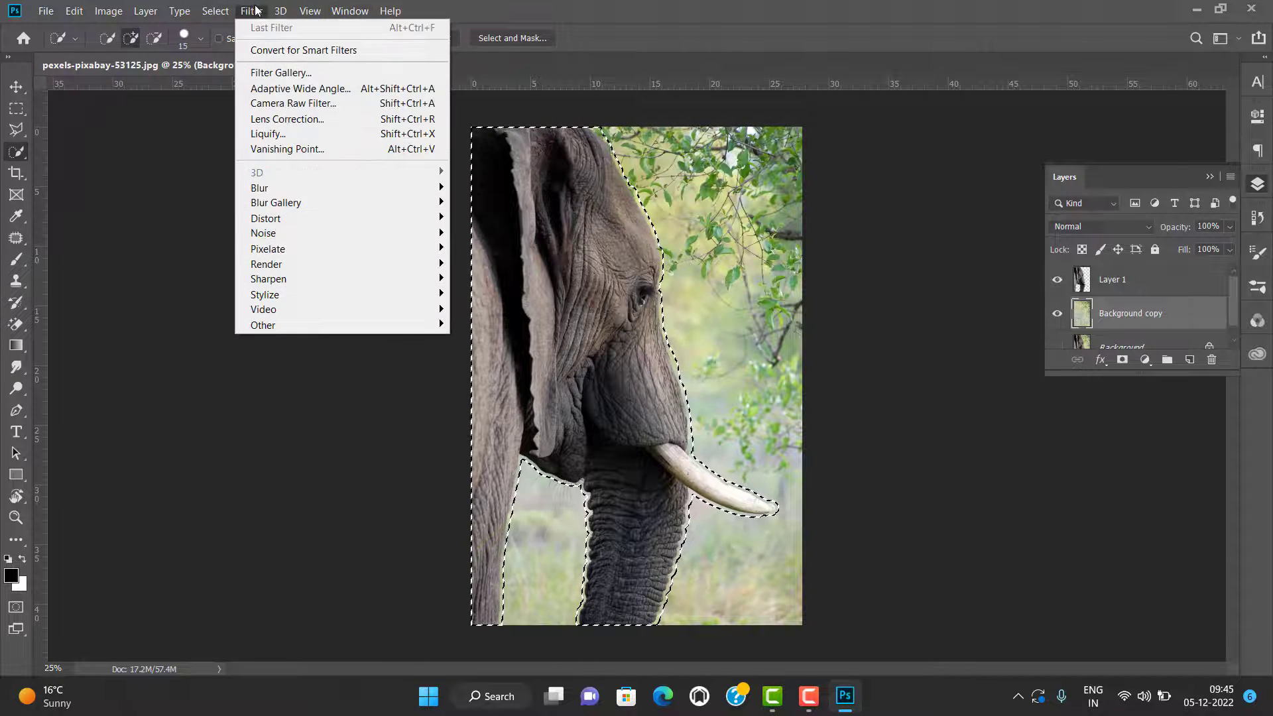
left_click(391, 278)
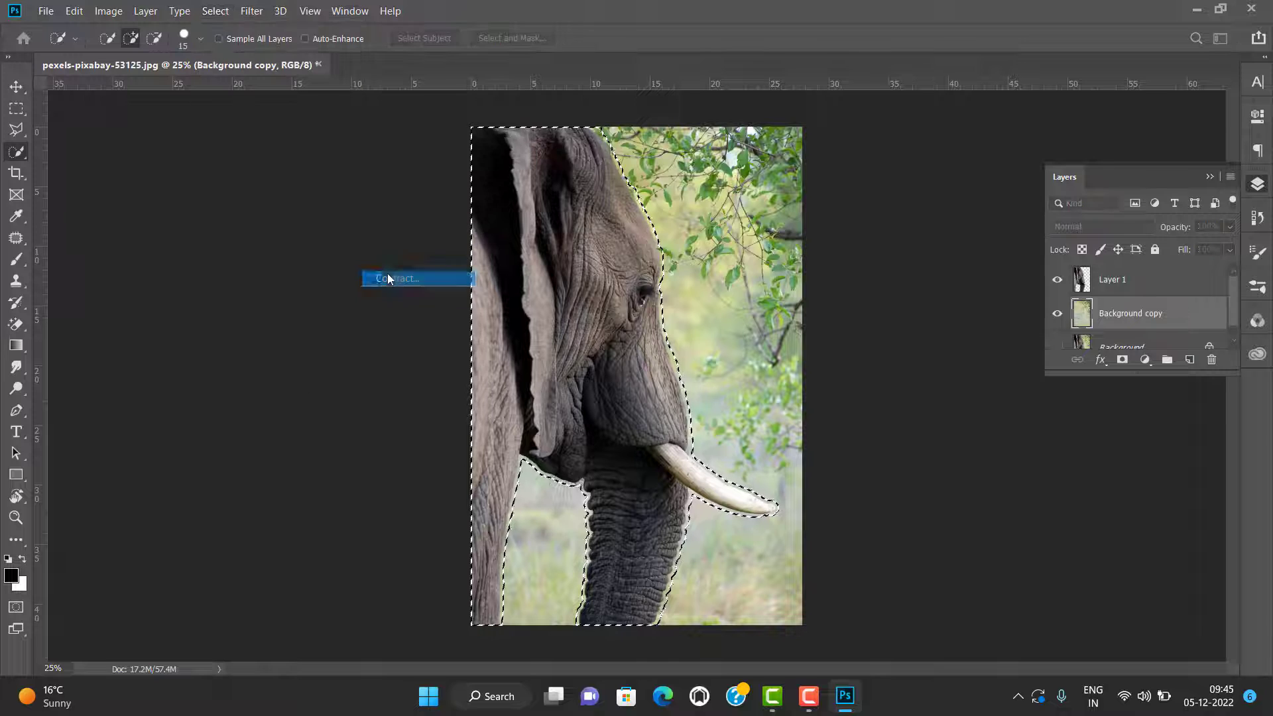
left_click(736, 181)
left_click(215, 11)
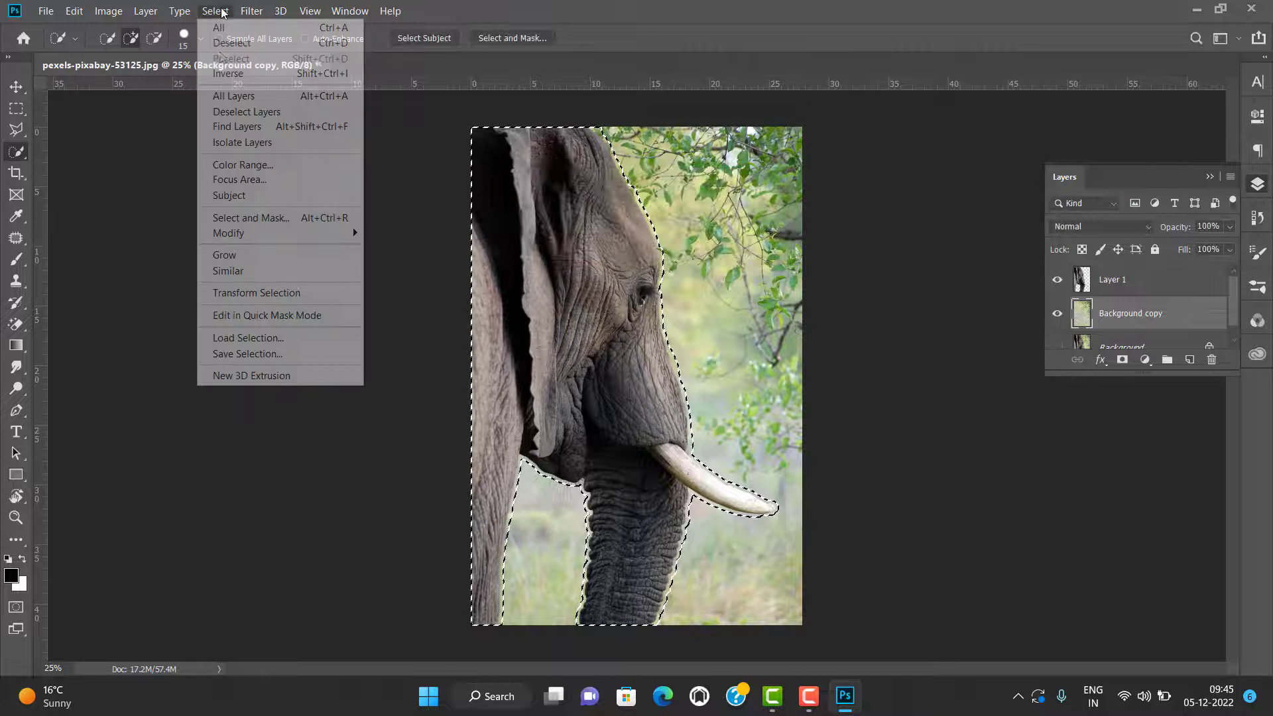
left_click(395, 263)
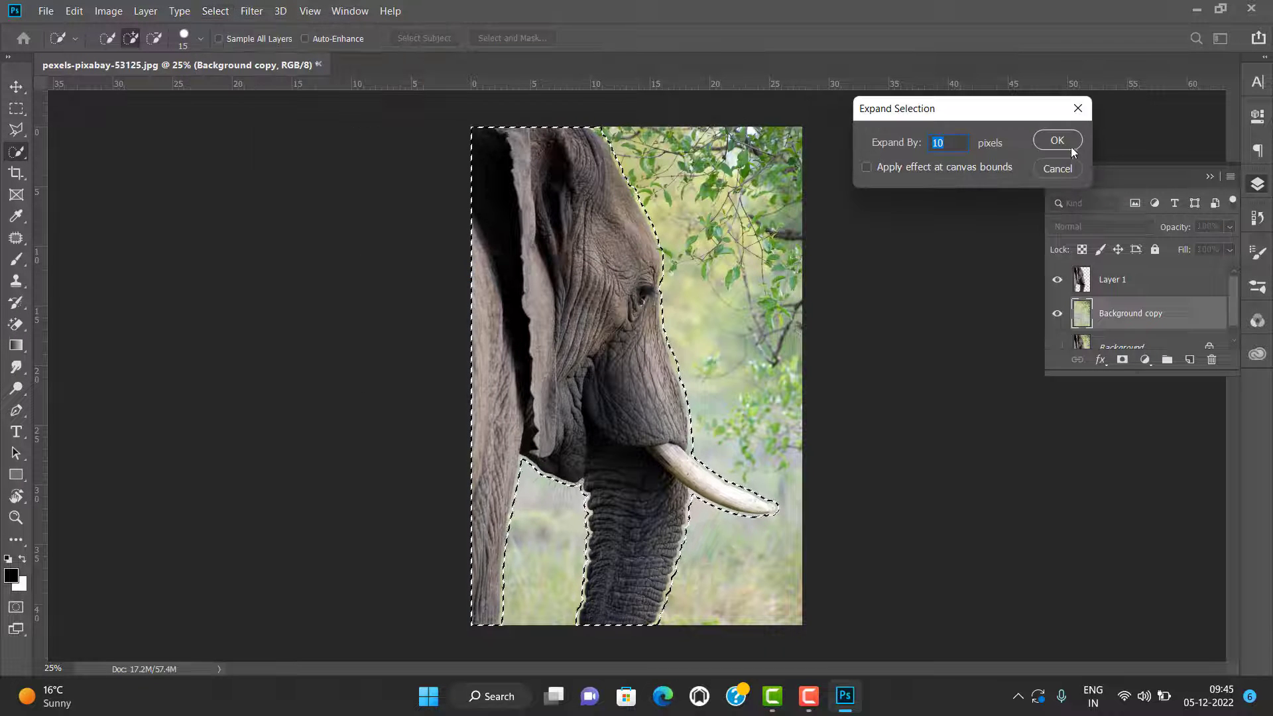
left_click(1071, 144)
- Content-aware fill the expanded elephant area with Output To: New Layer, creating Background copy 2
left_click(71, 8)
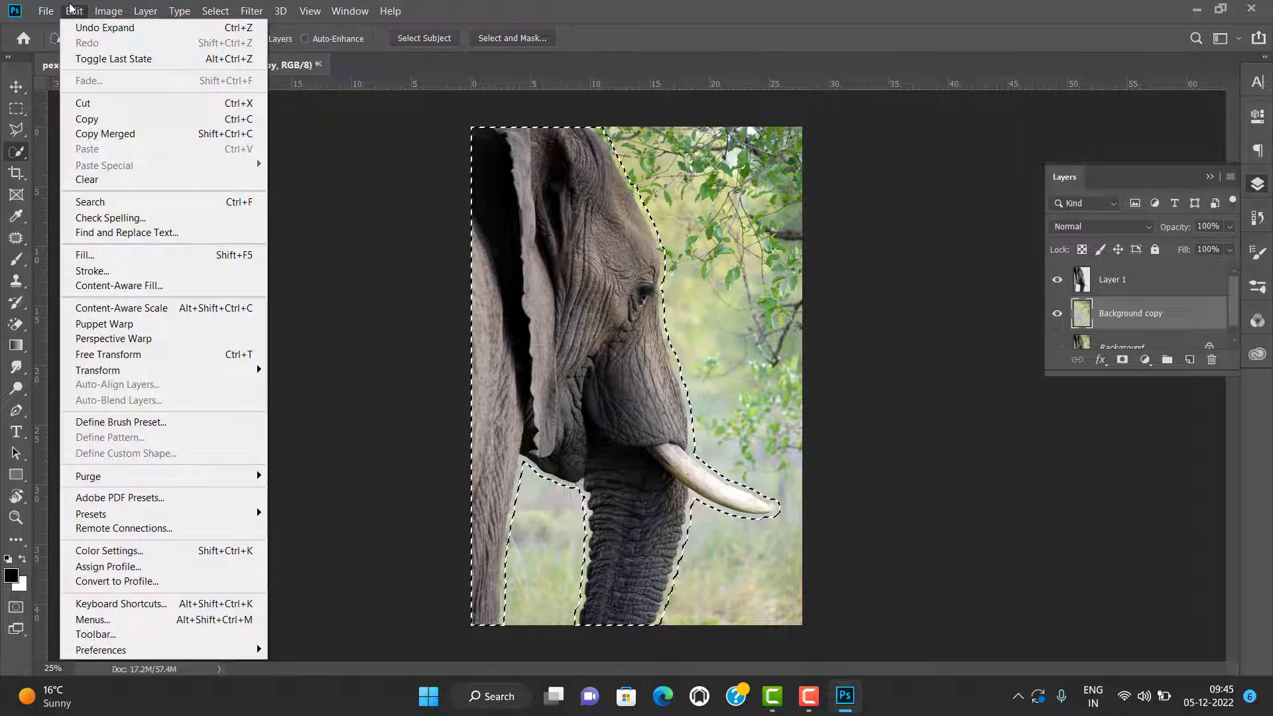
left_click(120, 285)
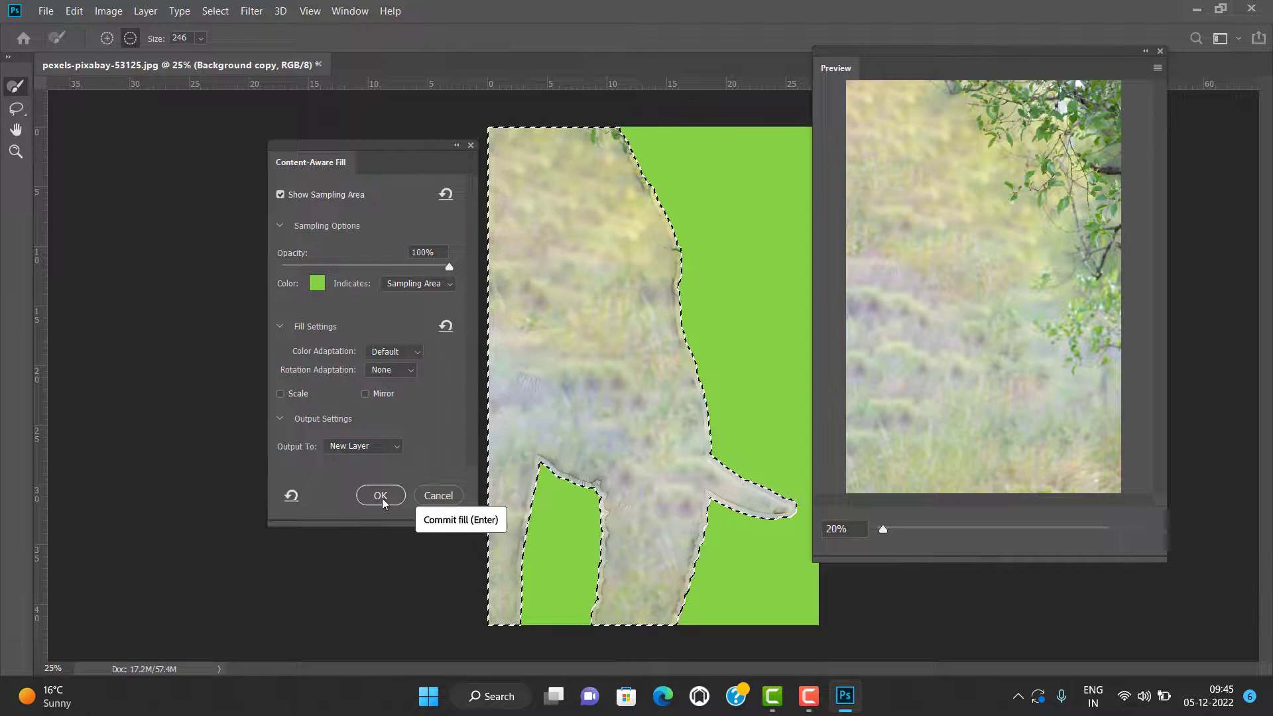
left_click(379, 496)
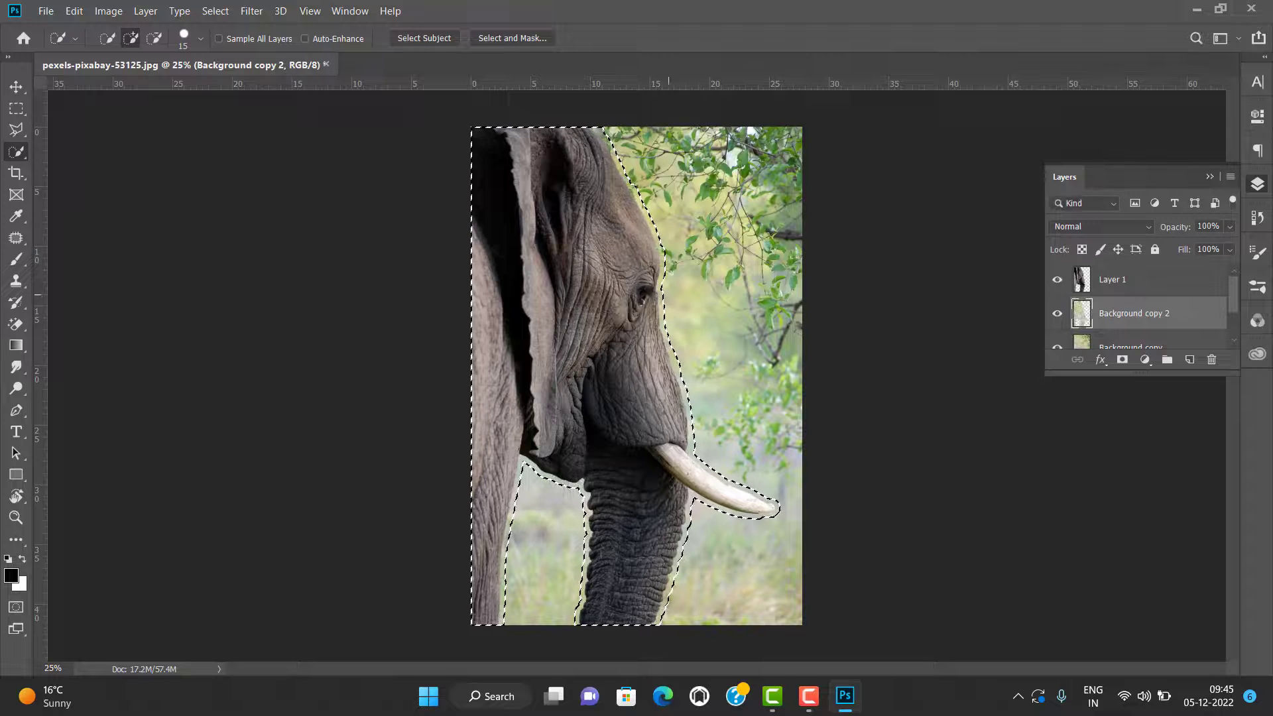
- Merge Background copy 2 with Background copy, hide Layer 1, and deselect
scroll(1134, 319, "down", 1)
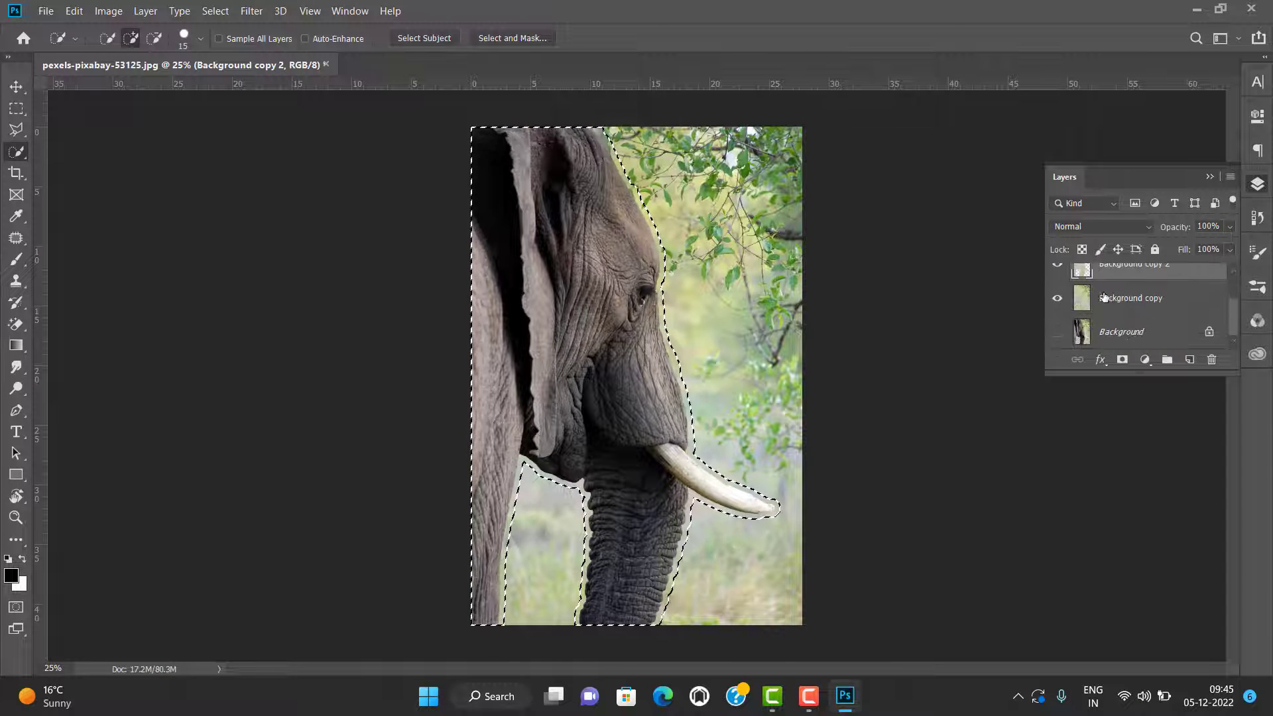
scroll(1102, 296, "down", 1)
left_click(1109, 334, "shift")
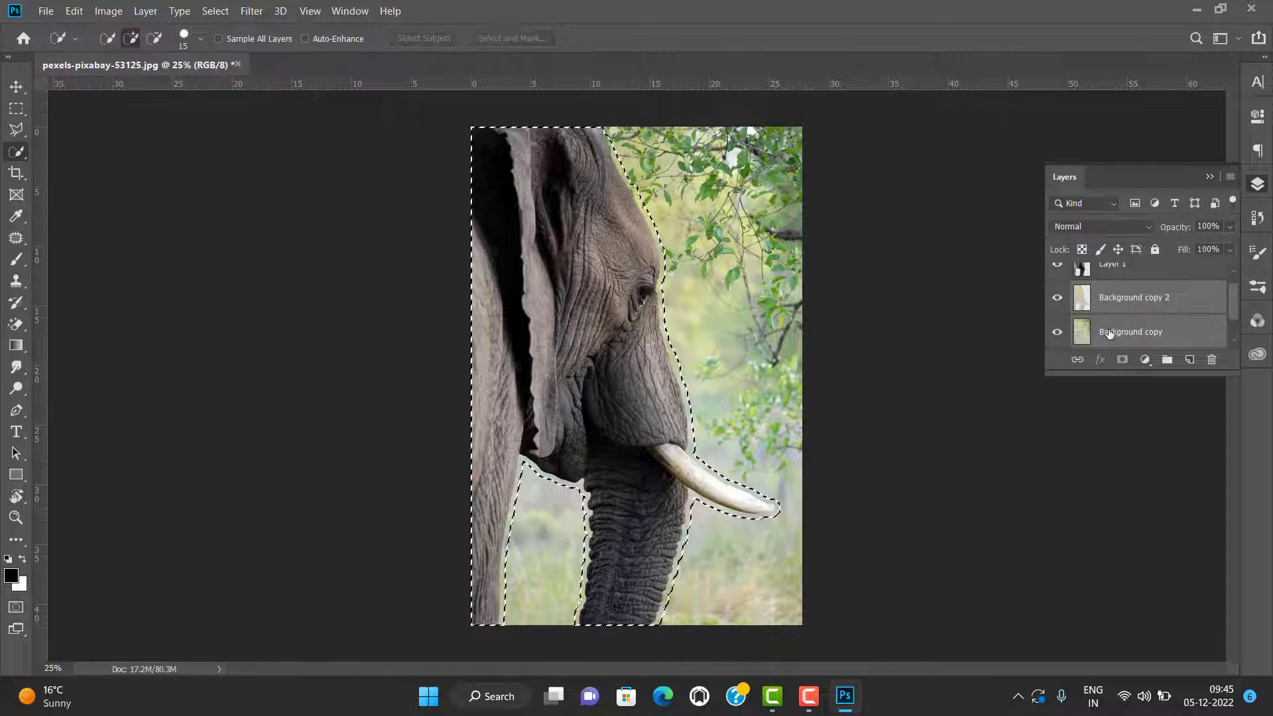
right_click(1109, 331)
left_click(921, 472)
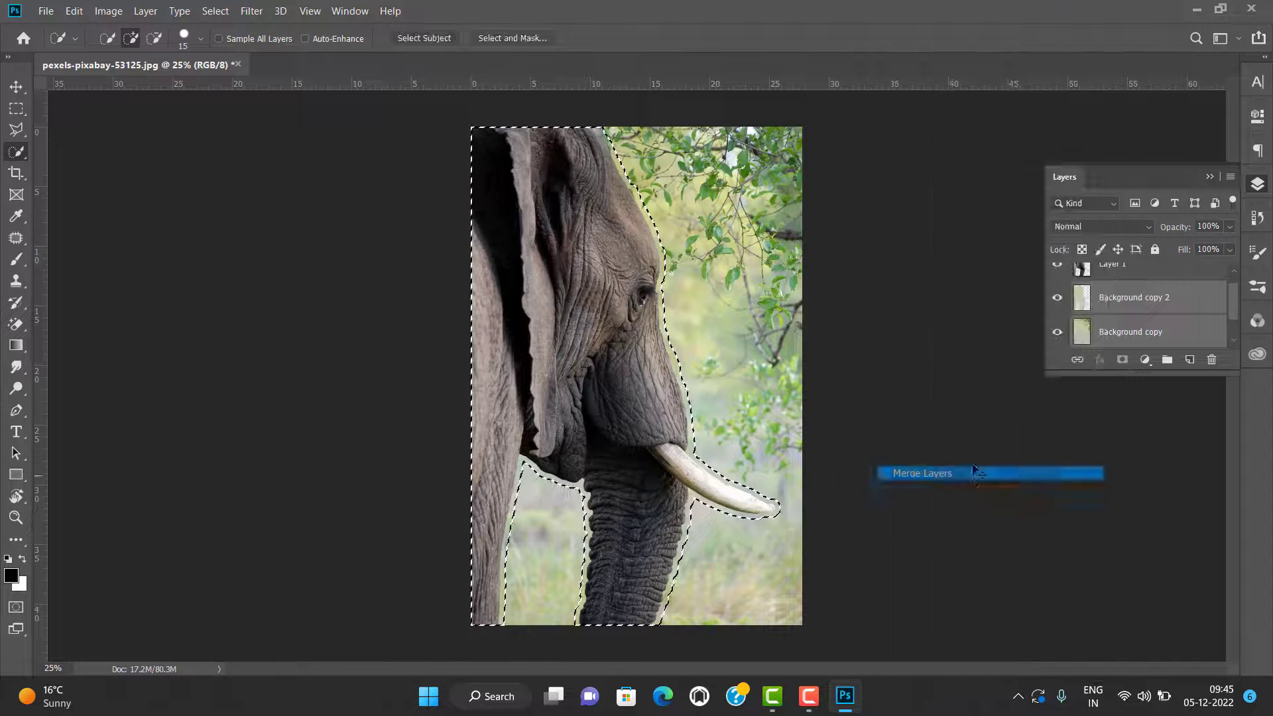
left_click(1057, 279)
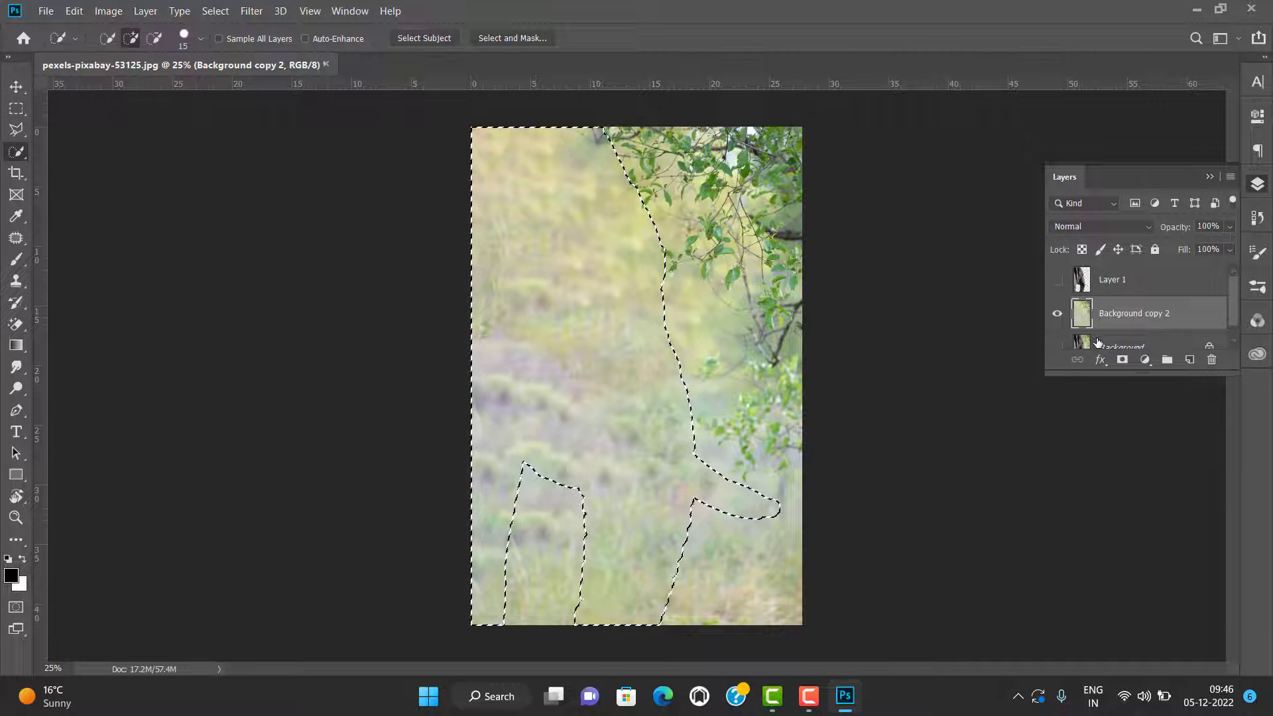
key("ctrl+d")
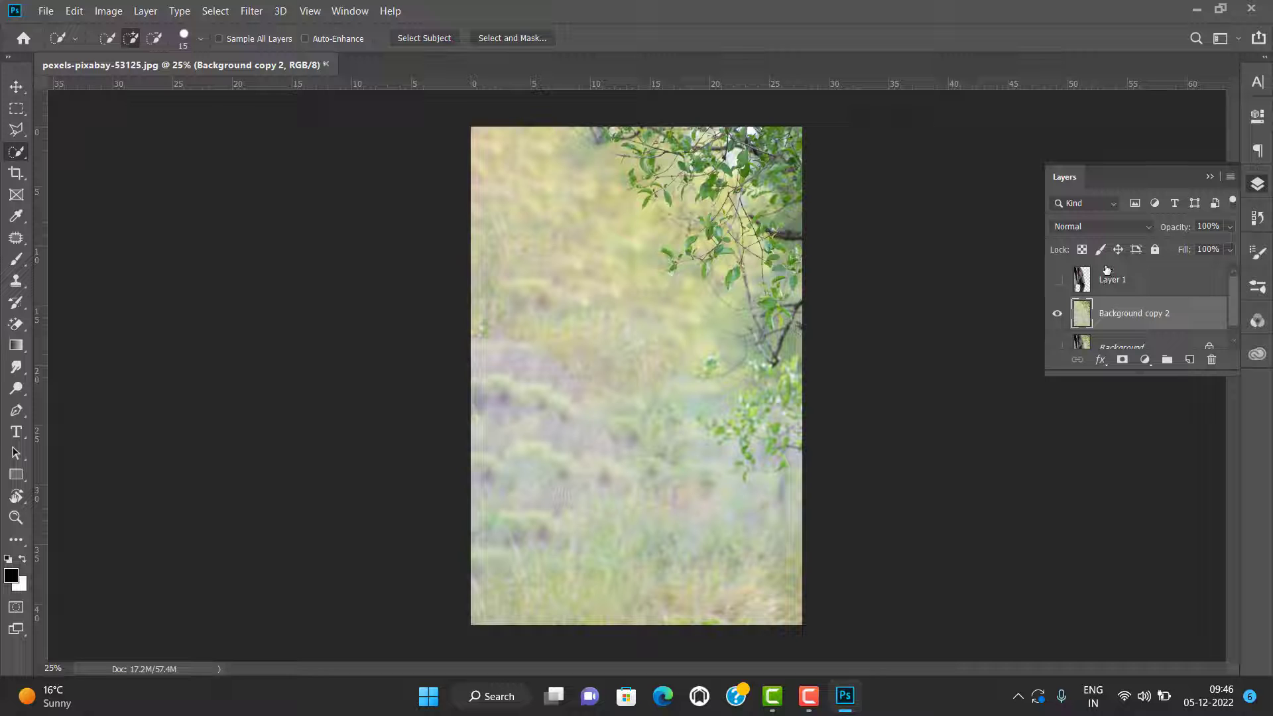
- Open Gaussian Blur settings and close them without applying
left_click(214, 9)
mouse_move(251, 10)
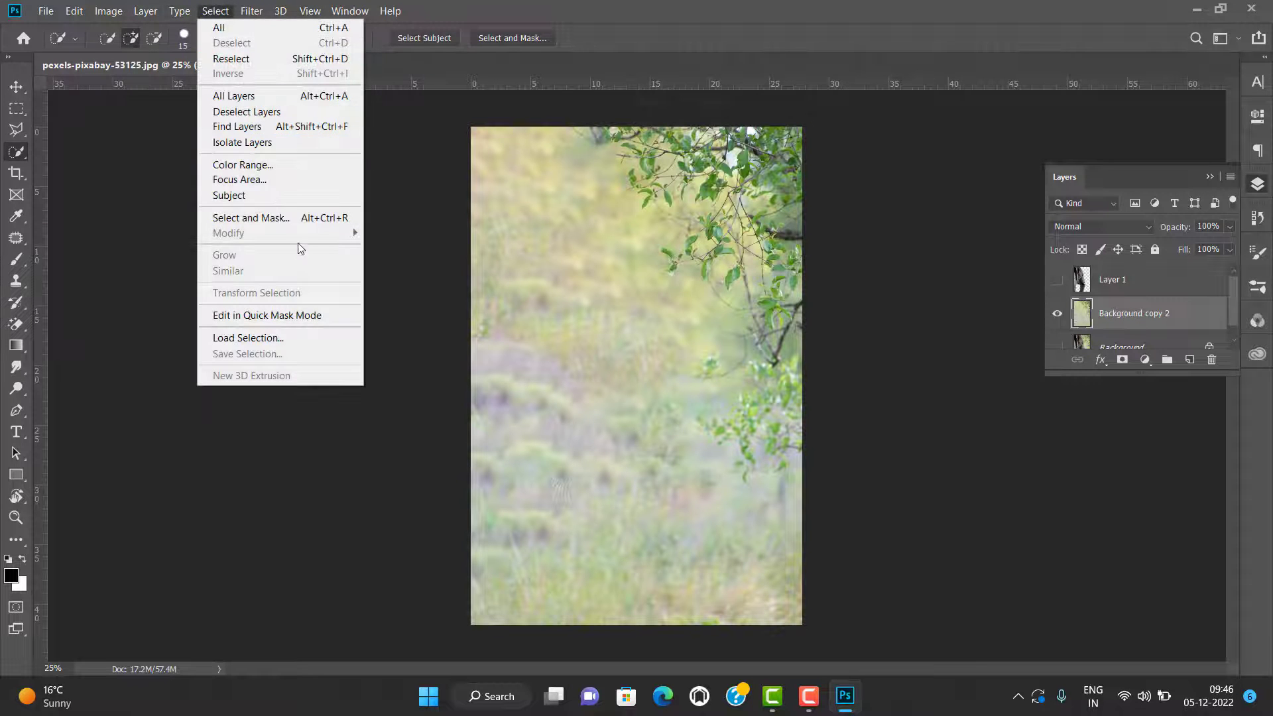
mouse_move(260, 189)
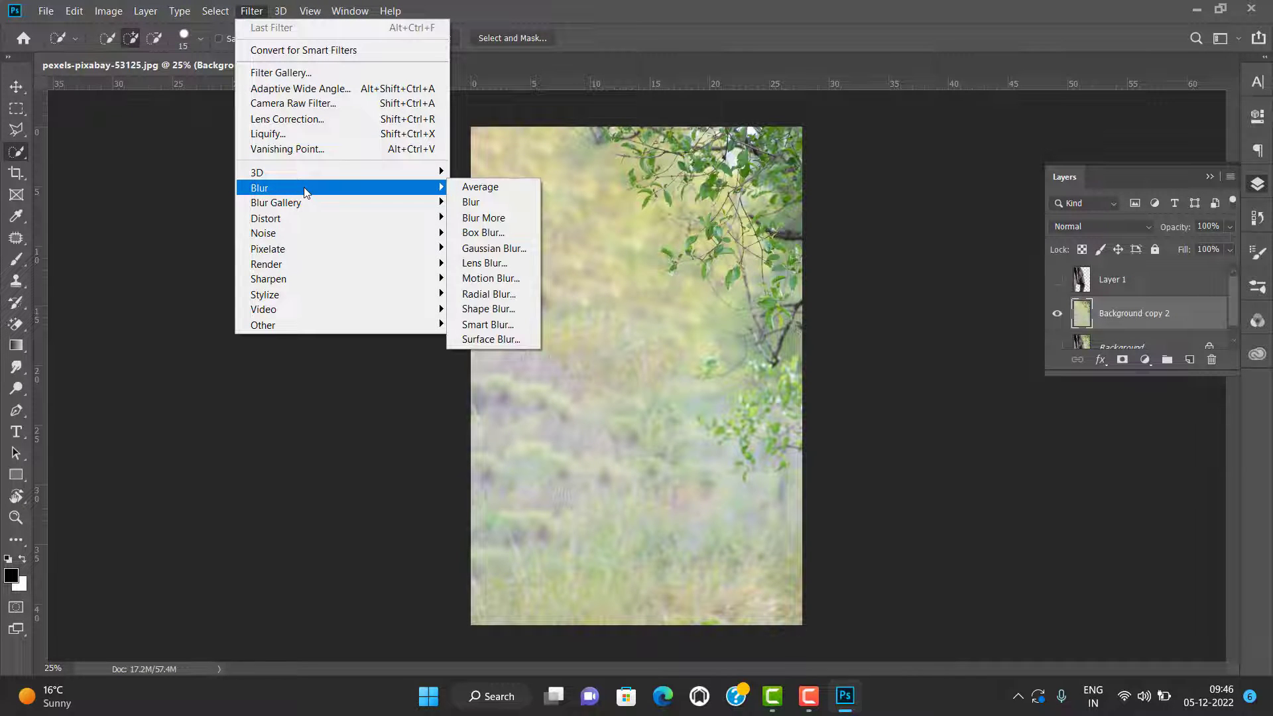
left_click(510, 250)
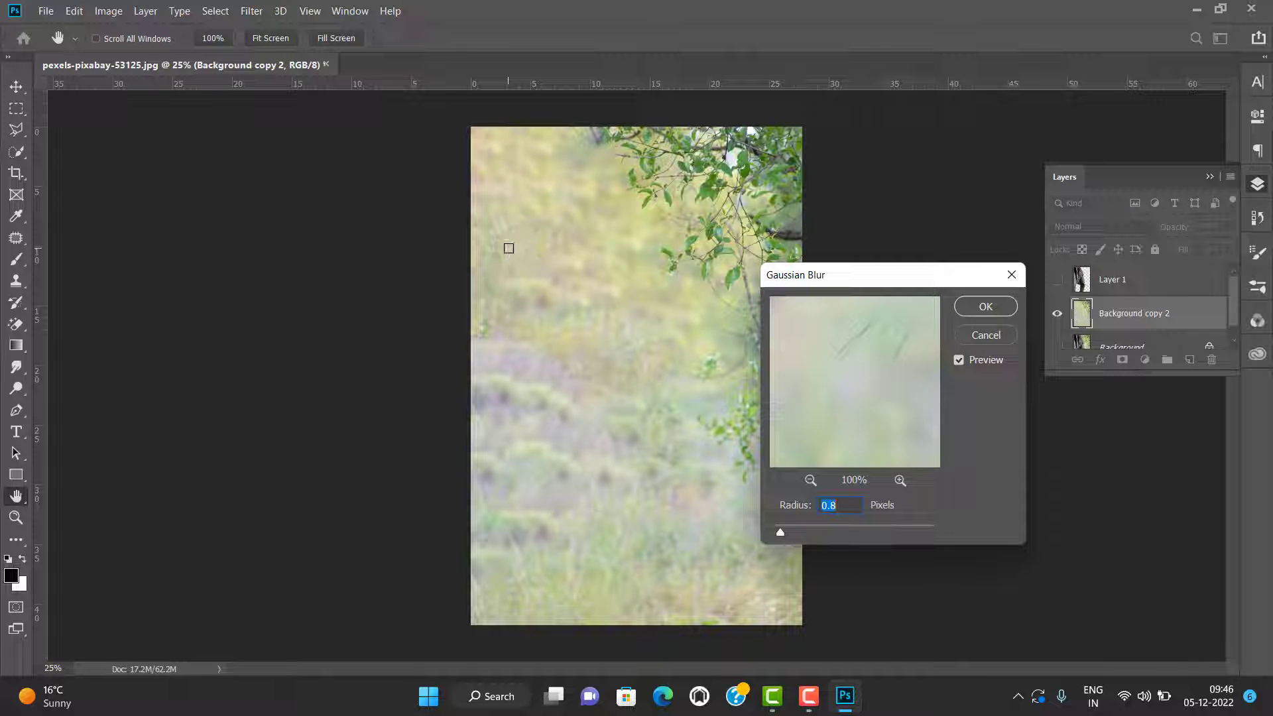
left_click_drag(853, 283, 907, 195)
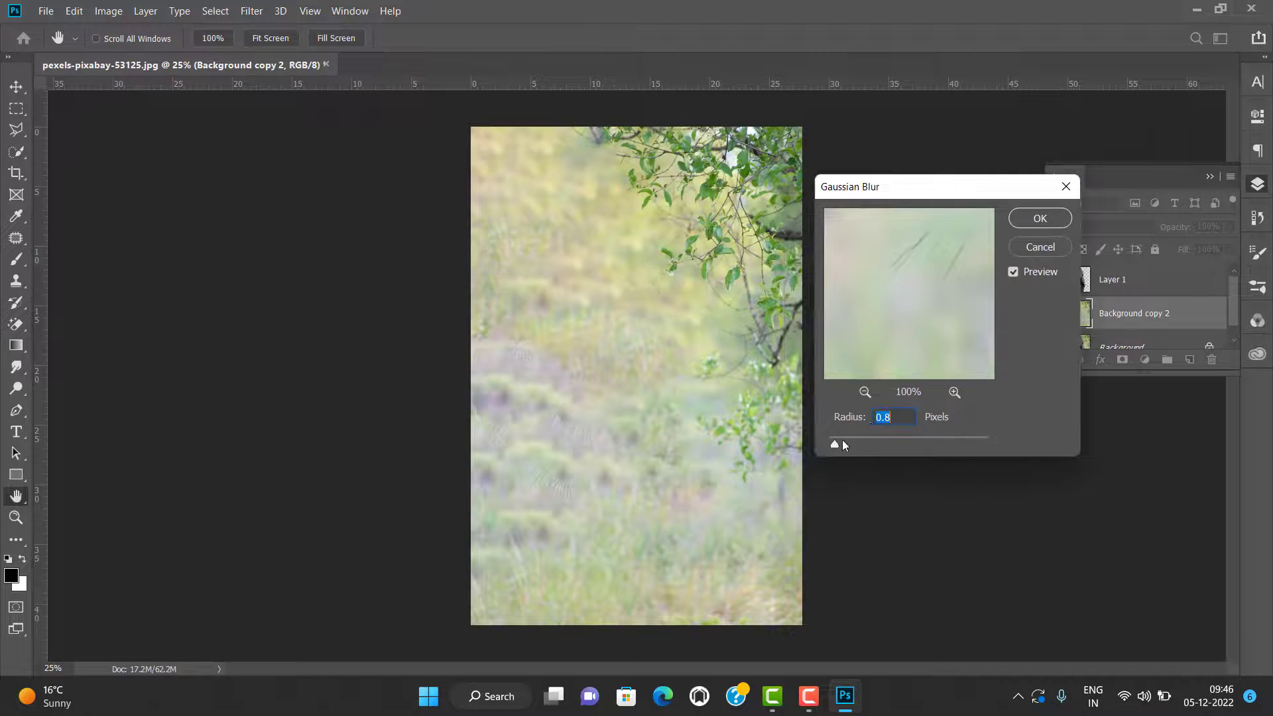
left_click(1040, 218)
key("w")
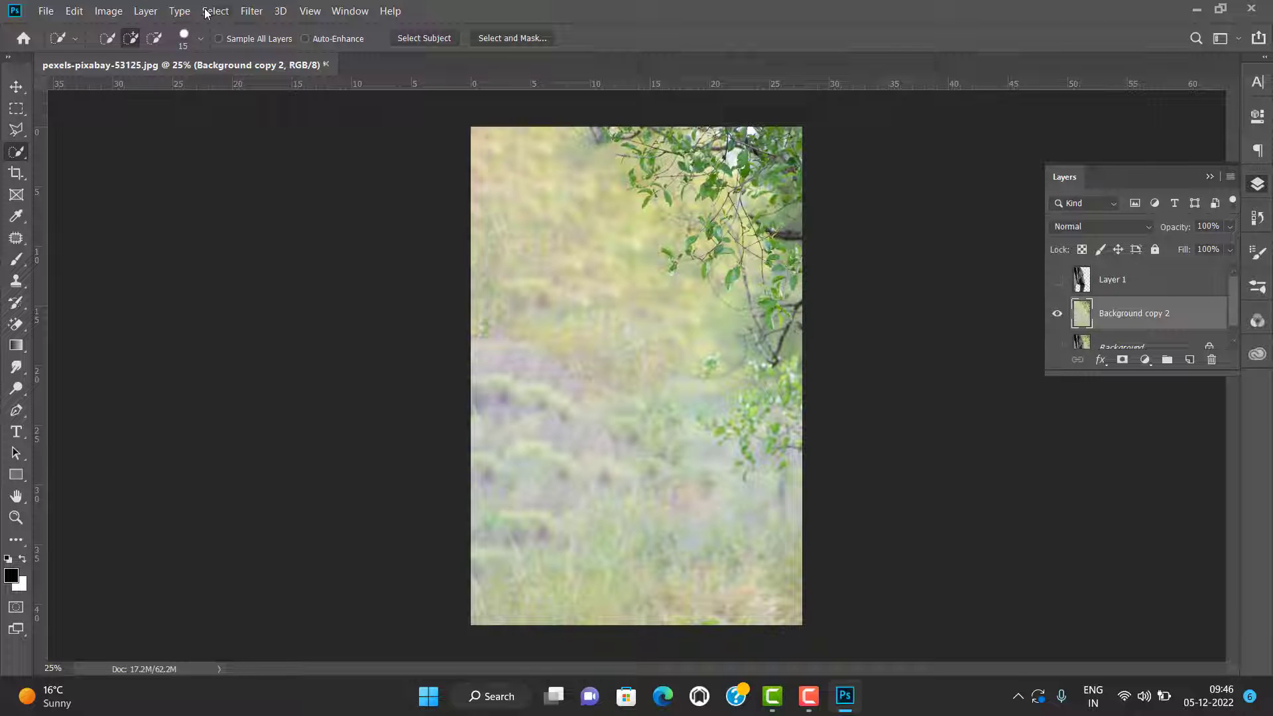
- Apply a Tilt-Shift blur to the background with a level sharp focus band near the bottom
left_click(243, 8)
mouse_move(276, 202)
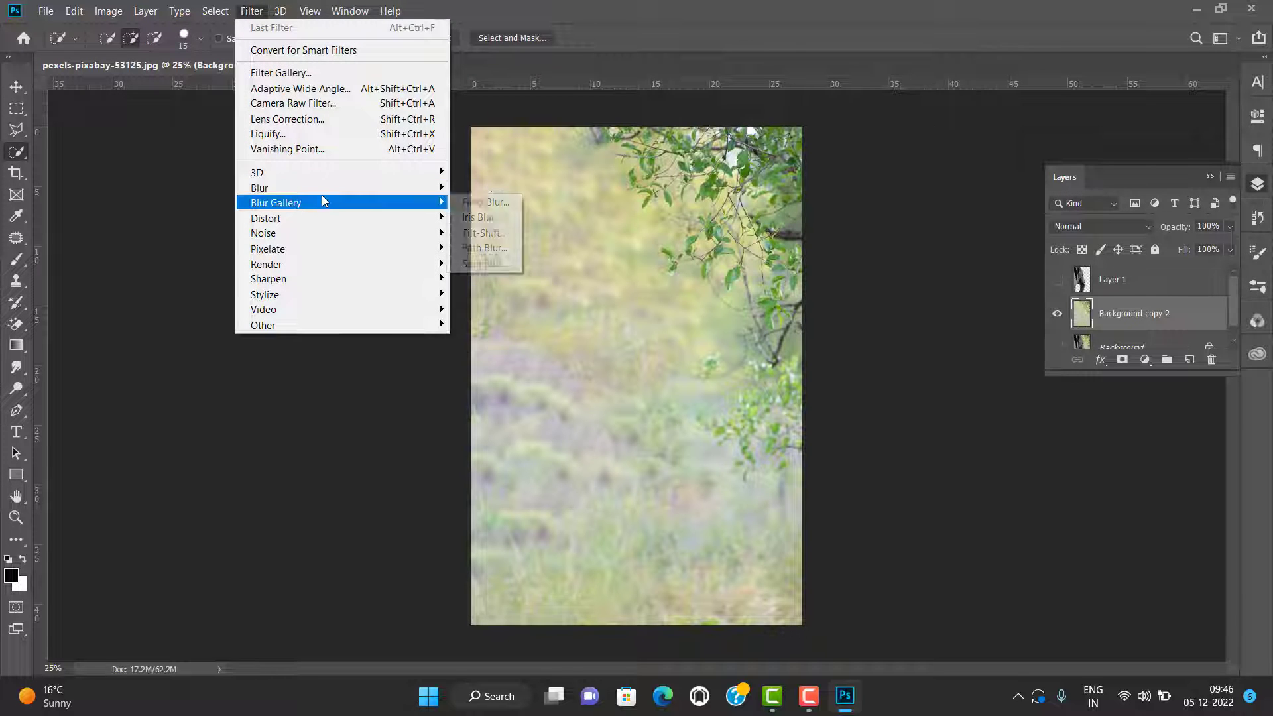
left_click(476, 233)
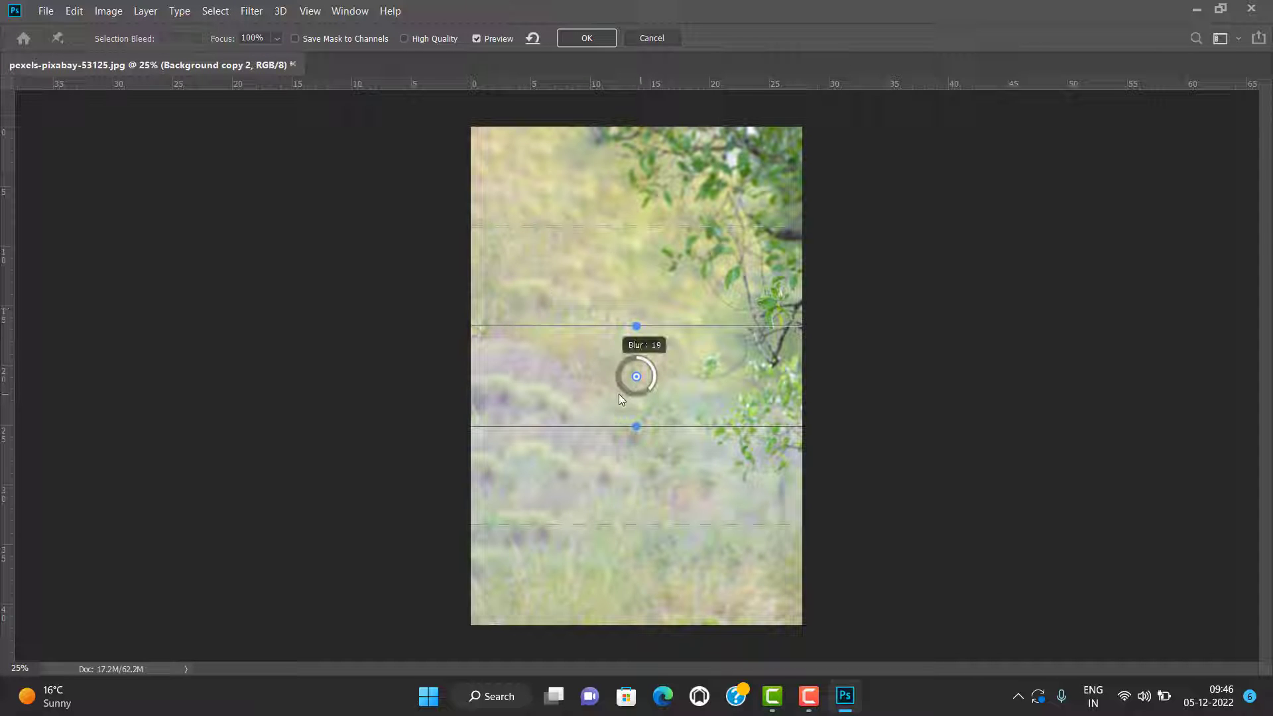
mouse_move(615, 366)
left_mouse_down()
mouse_move(635, 361)
mouse_move(629, 386)
left_mouse_up()
mouse_move(629, 390)
left_mouse_down()
mouse_move(619, 323)
mouse_move(654, 344)
mouse_move(630, 581)
left_mouse_up()
mouse_move(635, 631)
left_mouse_down()
mouse_move(679, 559)
mouse_move(655, 681)
mouse_move(630, 685)
left_mouse_up()
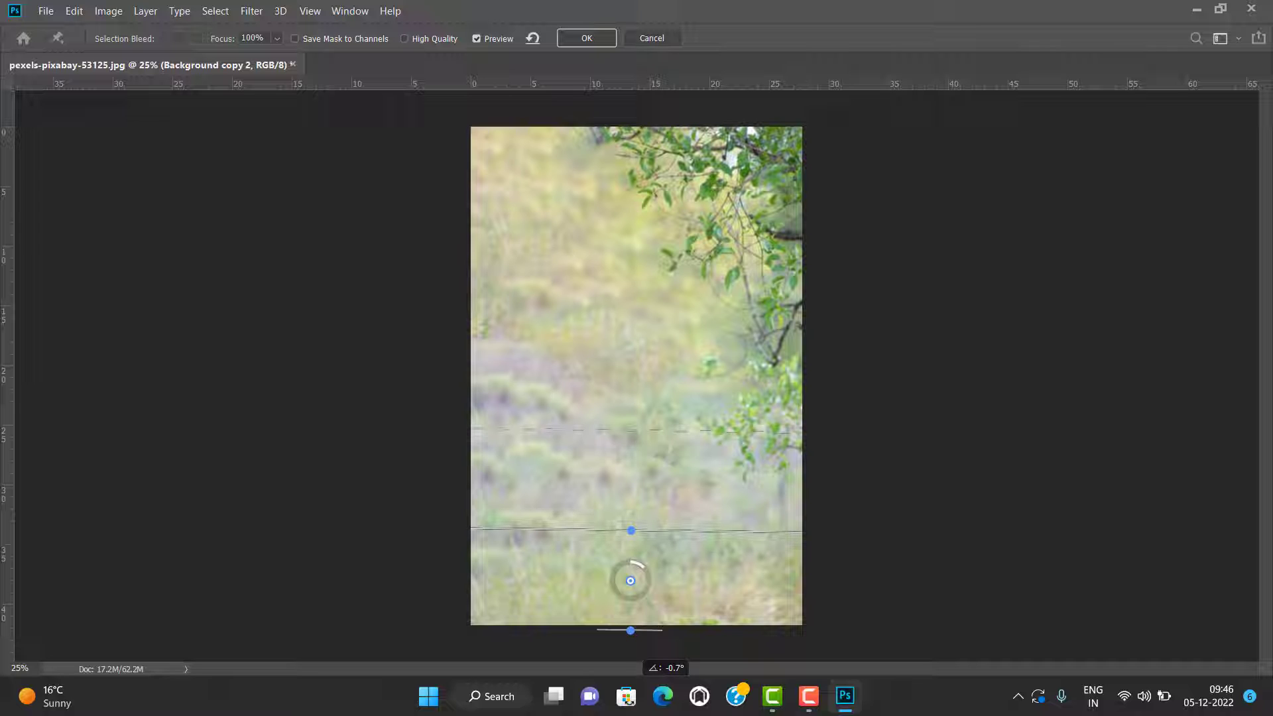
left_click_drag(630, 630, 631, 629)
left_click_drag(633, 566, 648, 592)
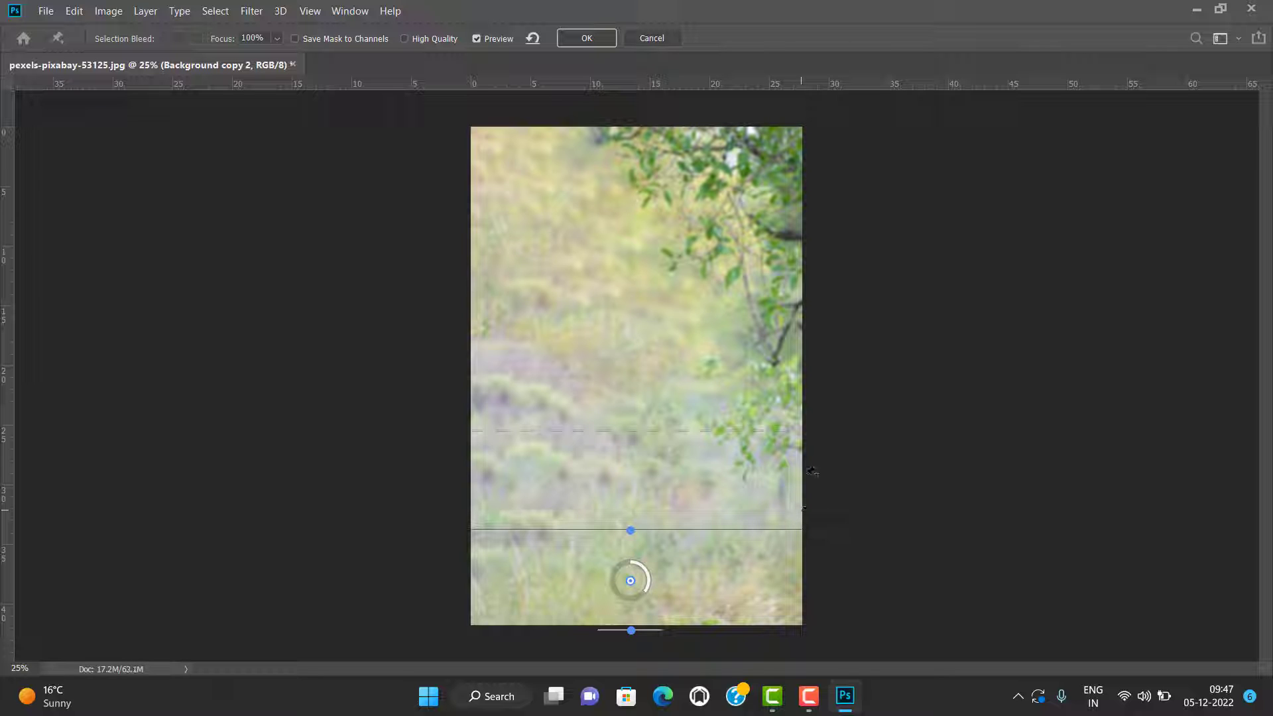
left_click(604, 38)
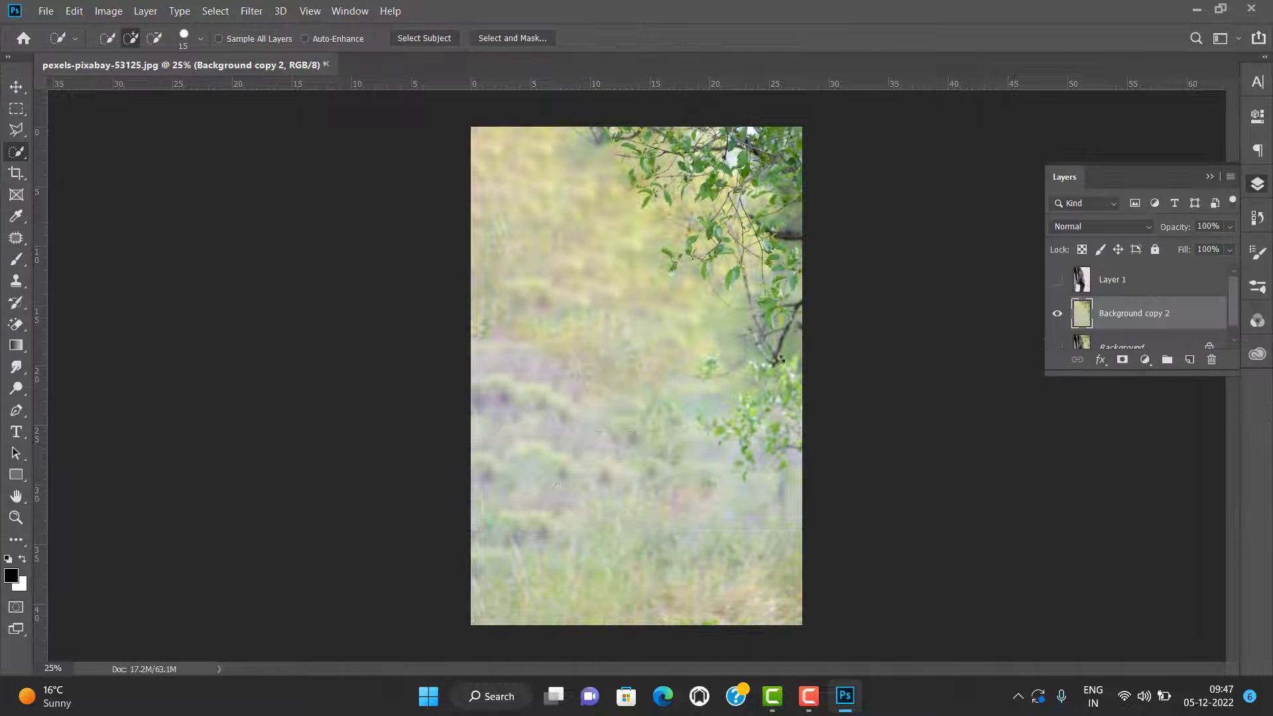
- Show Layer 1 and merge it with the blurred Background copy 2 into a single Layer 1
left_click(1057, 280)
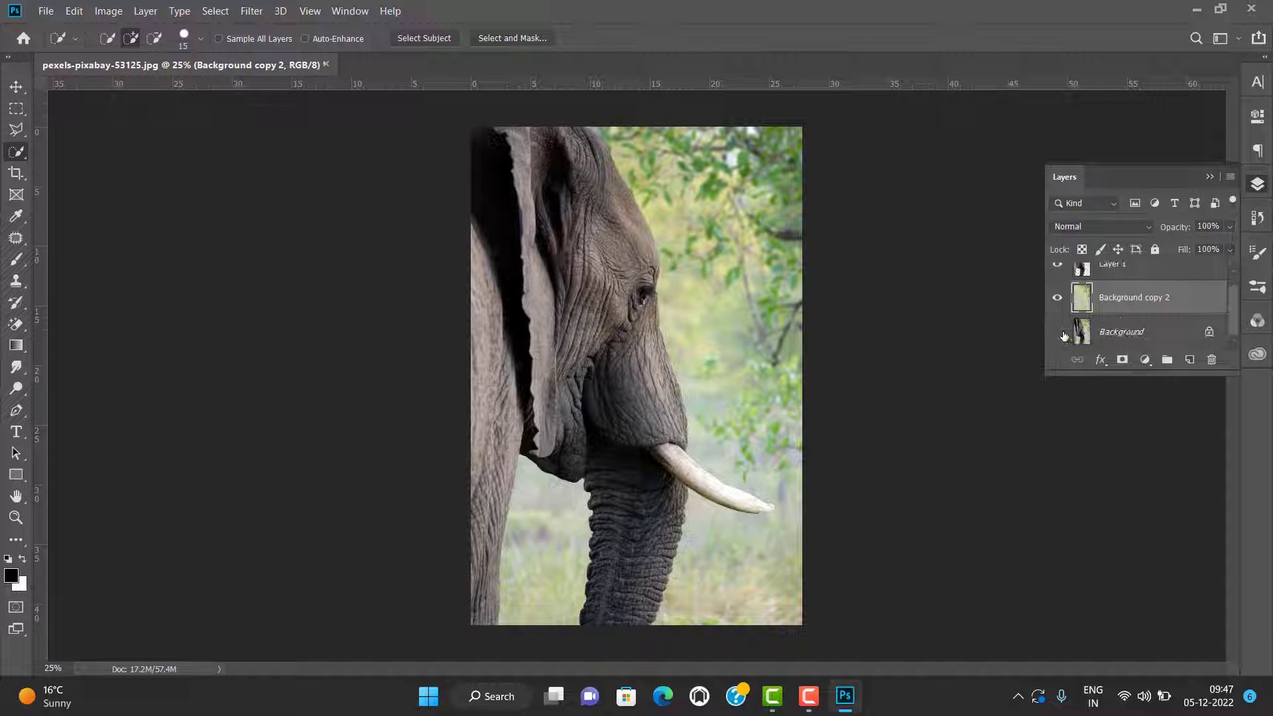
left_click(1128, 282, "shift")
right_click(1132, 281)
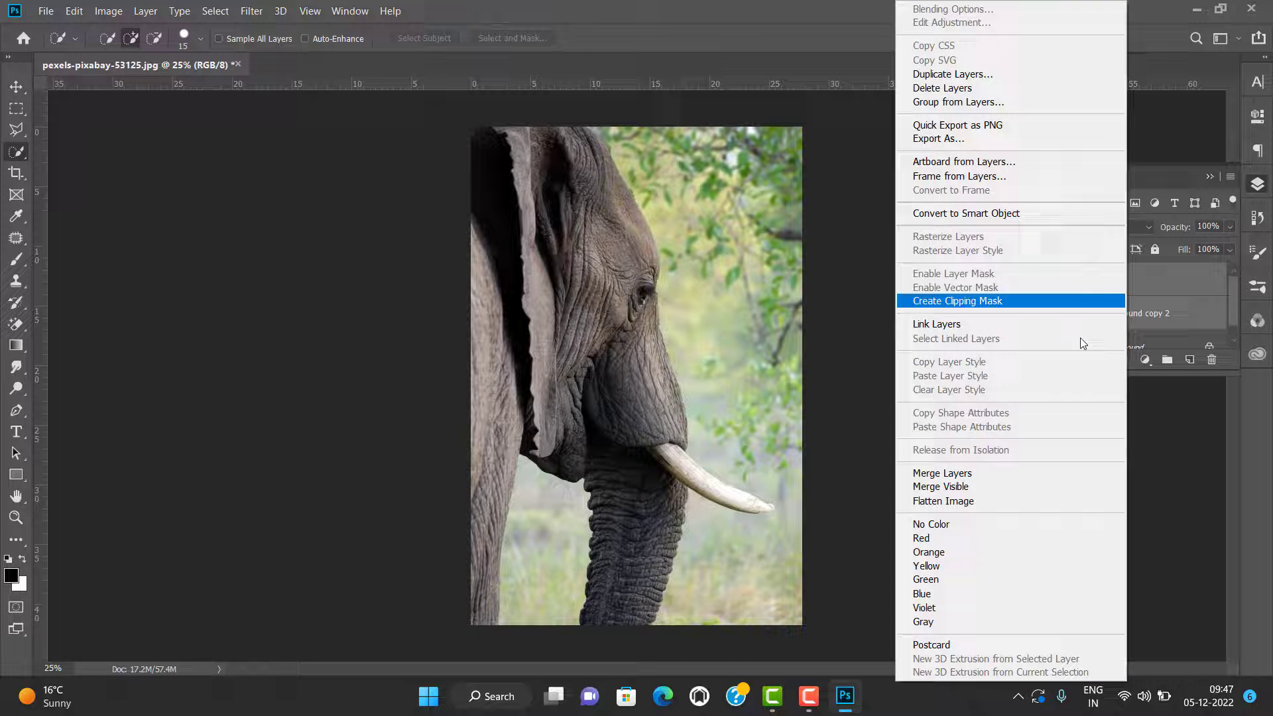
left_click(988, 472)
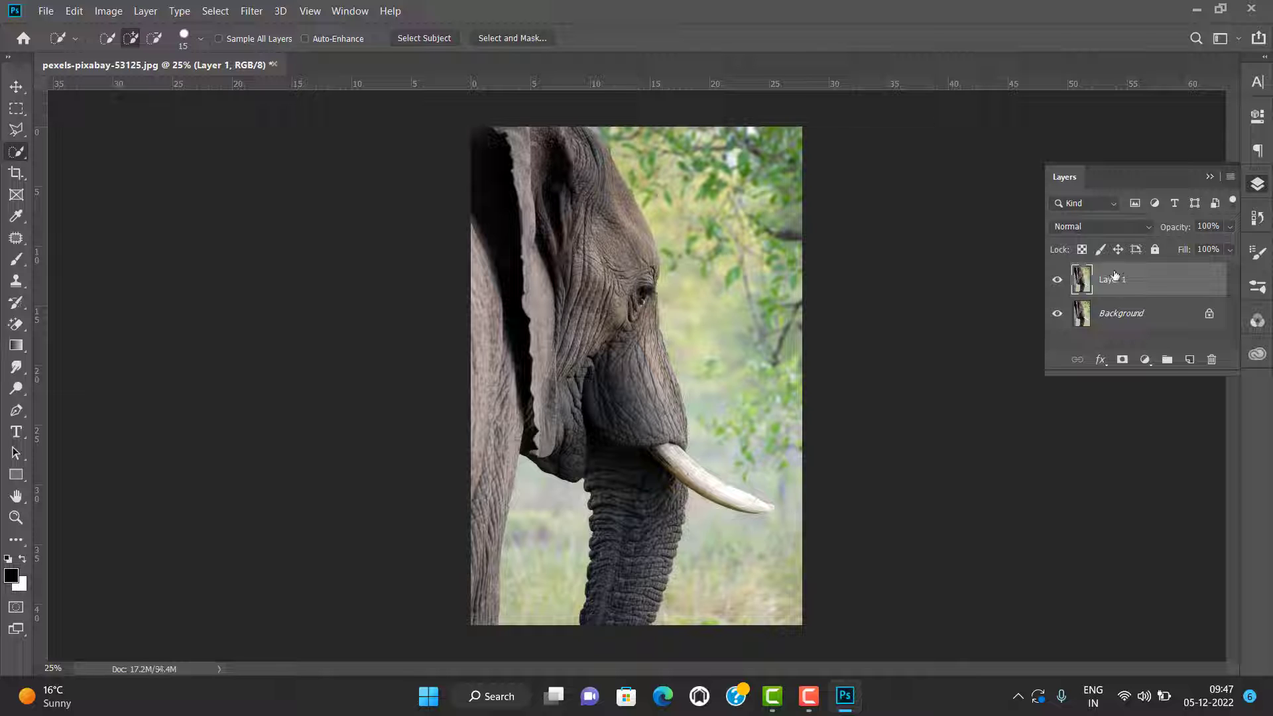
left_click(249, 11)
- Apply Auto tone in Camera Raw, then settle on Whites -79, Blacks -21 and Texture +16
left_click(285, 104)
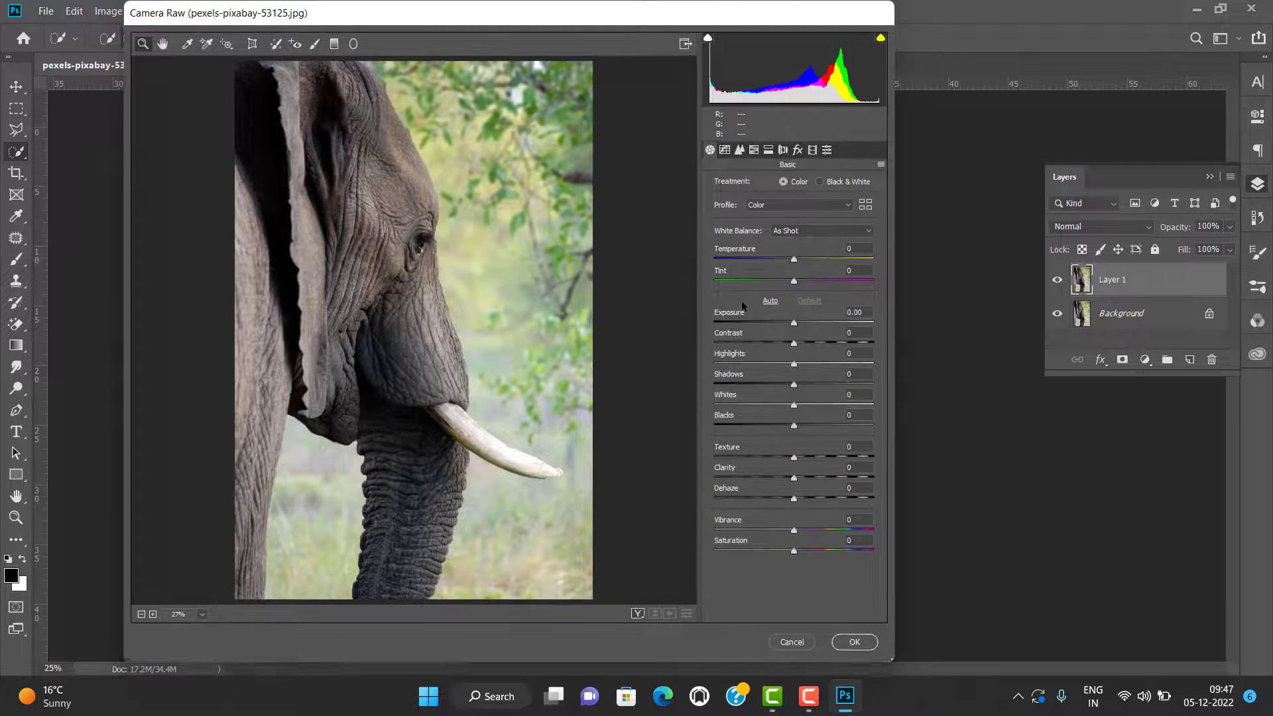
left_click(770, 300)
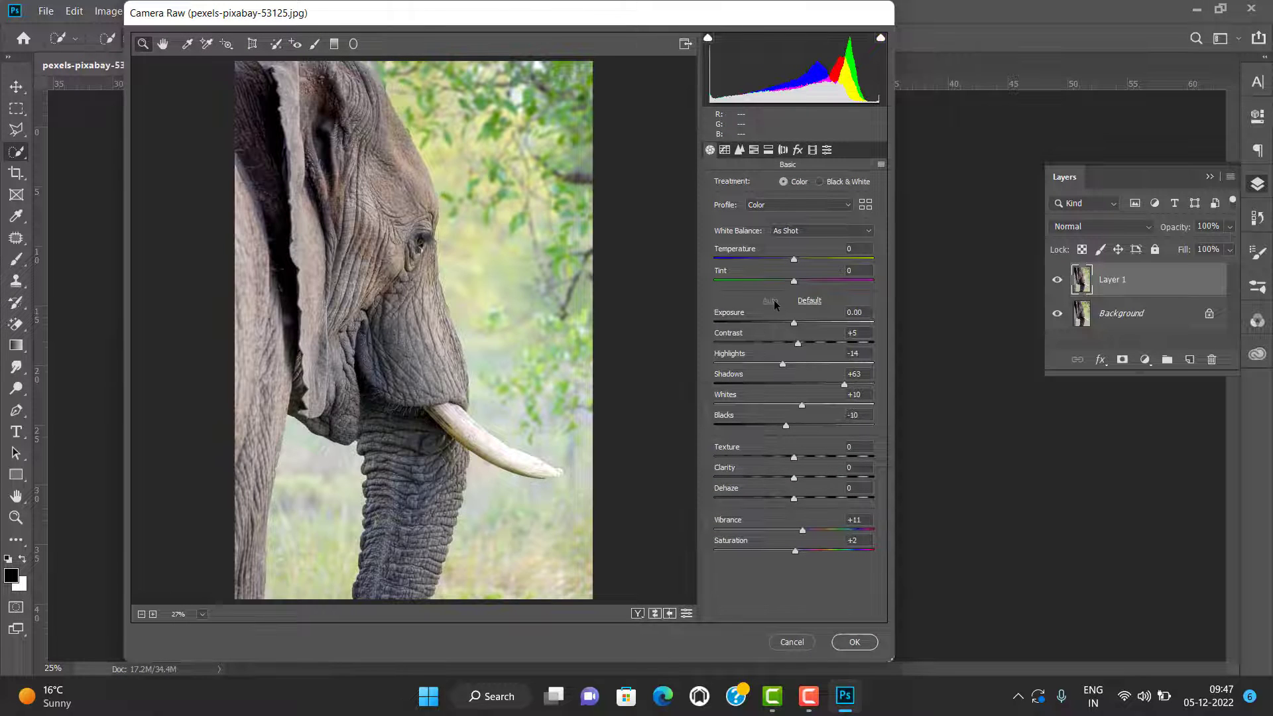
mouse_move(784, 425)
left_mouse_down()
mouse_move(726, 438)
mouse_move(783, 427)
left_mouse_up()
left_click_drag(801, 405, 812, 406)
mouse_move(783, 364)
left_mouse_down()
mouse_move(755, 364)
mouse_move(800, 323)
left_mouse_up()
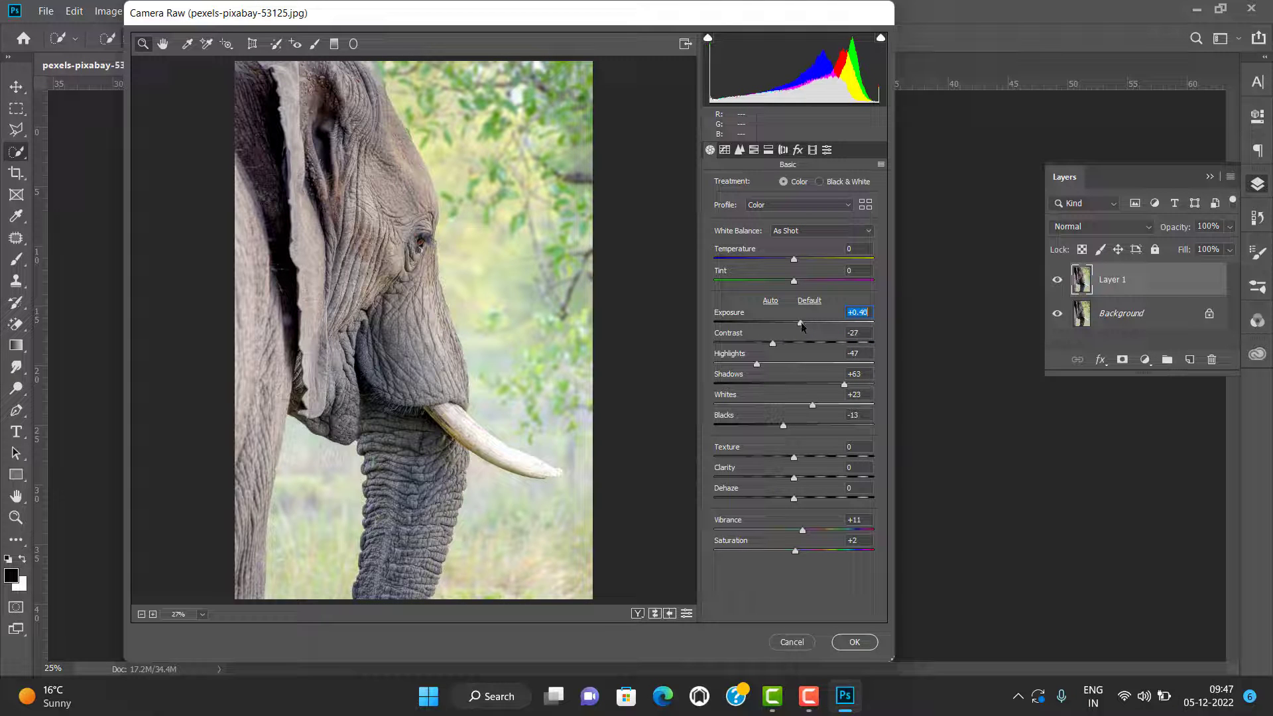
left_click_drag(792, 428, 730, 405)
mouse_move(794, 457)
left_mouse_down()
mouse_move(806, 478)
mouse_move(806, 457)
mouse_move(837, 529)
mouse_move(814, 552)
left_mouse_up()
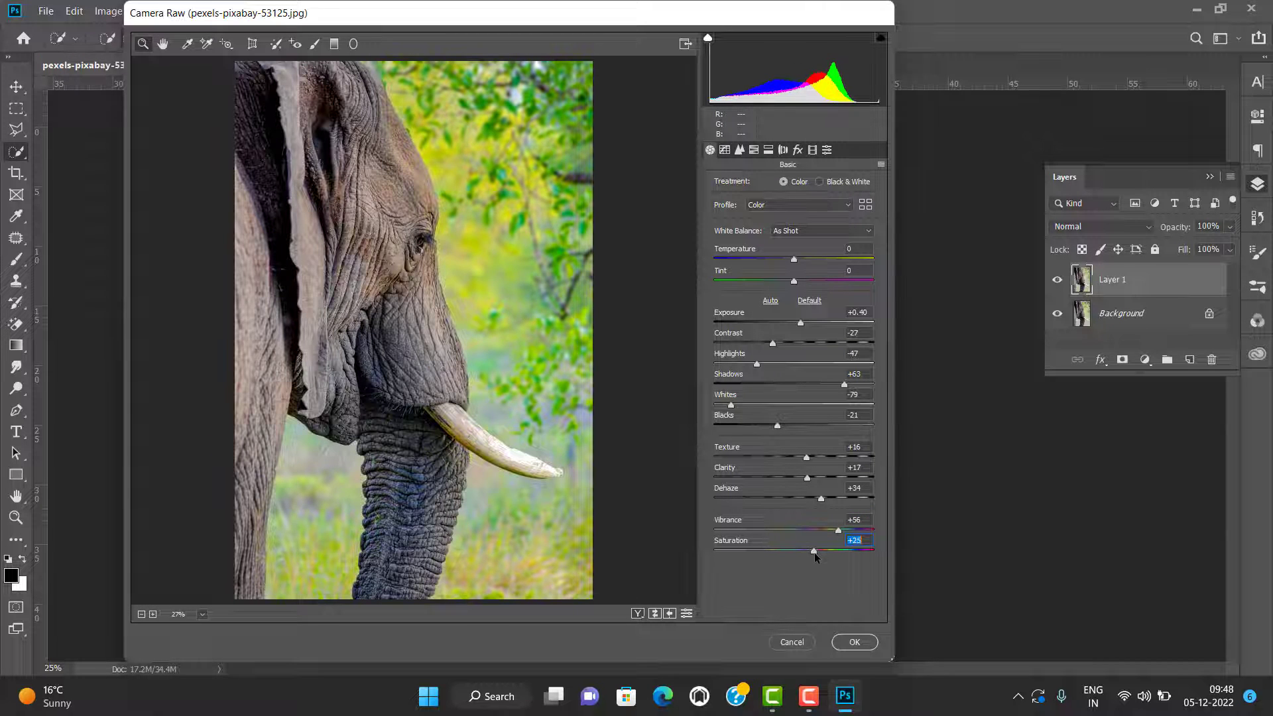
left_click(754, 150)
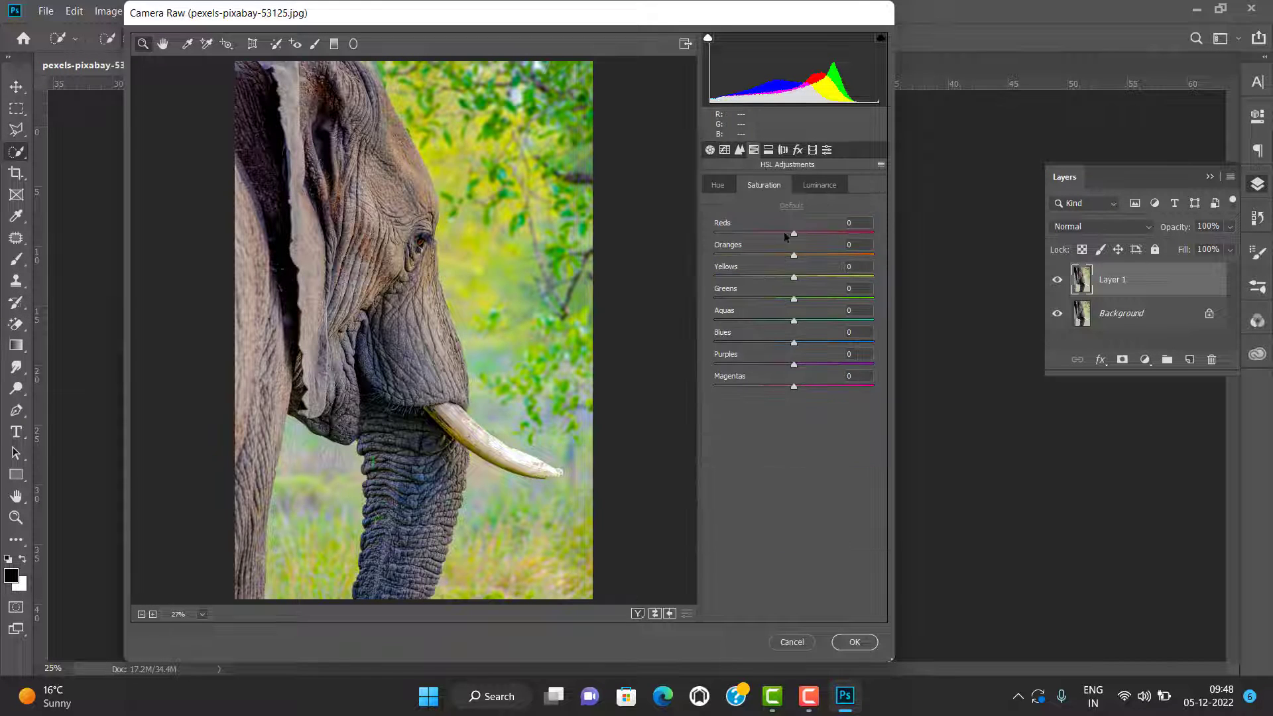
- Set Oranges saturation to -100 and darken the orange luminance in HSL
left_click_drag(794, 256, 696, 280)
left_click(820, 185)
mouse_move(795, 257)
left_mouse_down()
mouse_move(738, 264)
mouse_move(769, 267)
mouse_move(785, 232)
left_mouse_up()
left_click(764, 185)
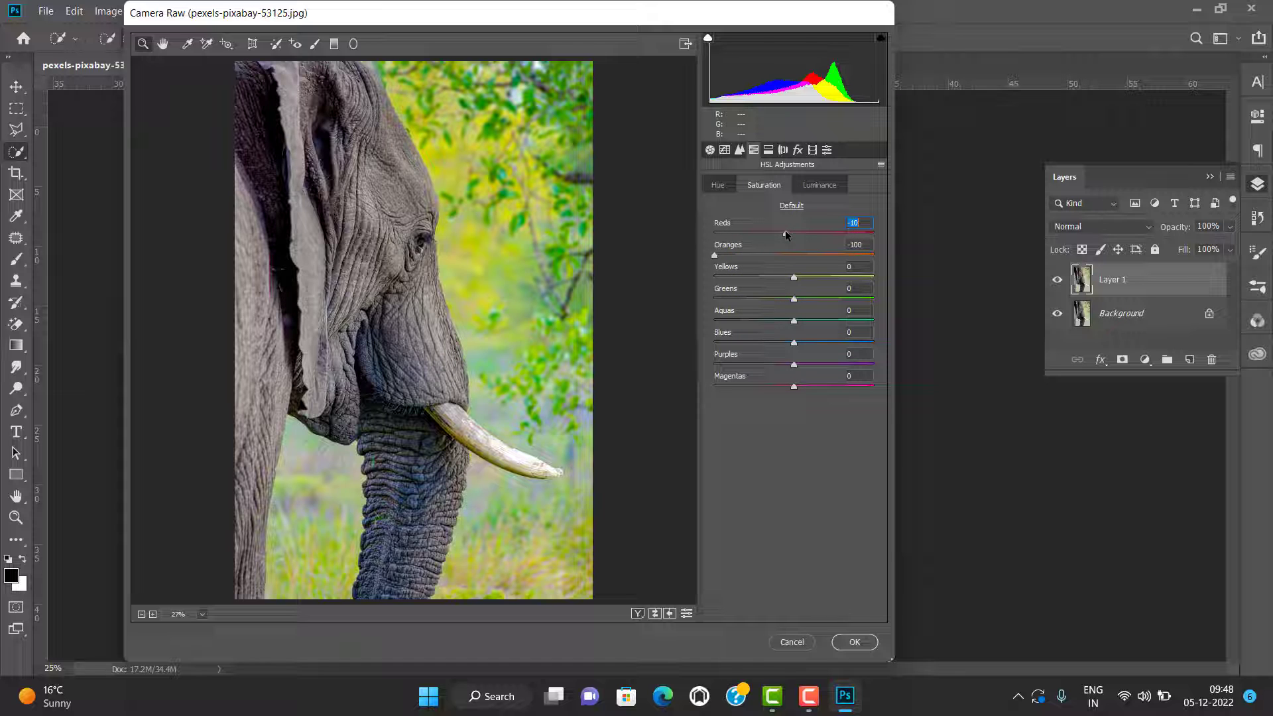
- Shift Greens hue -100 to yellow, nudge yellows toward orange, and tweak yellow/green saturation and luminance
left_click(726, 185)
left_click_drag(793, 299, 685, 308)
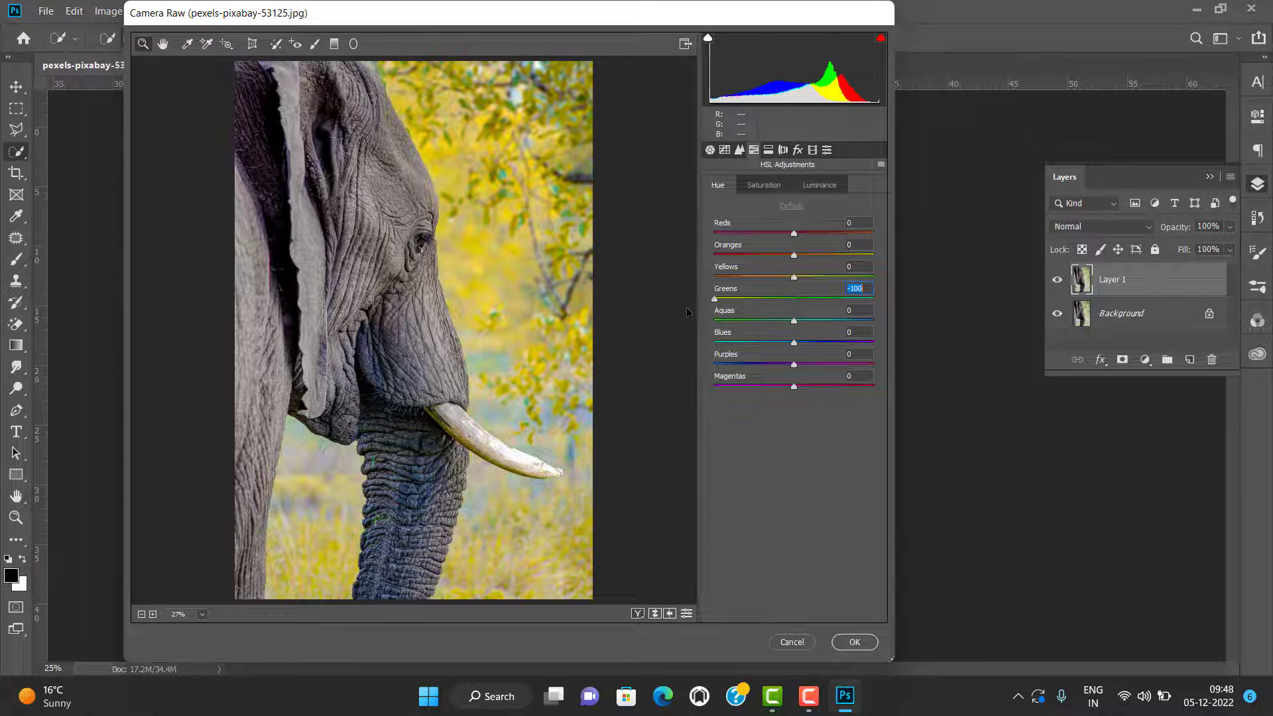
left_click_drag(793, 276, 769, 295)
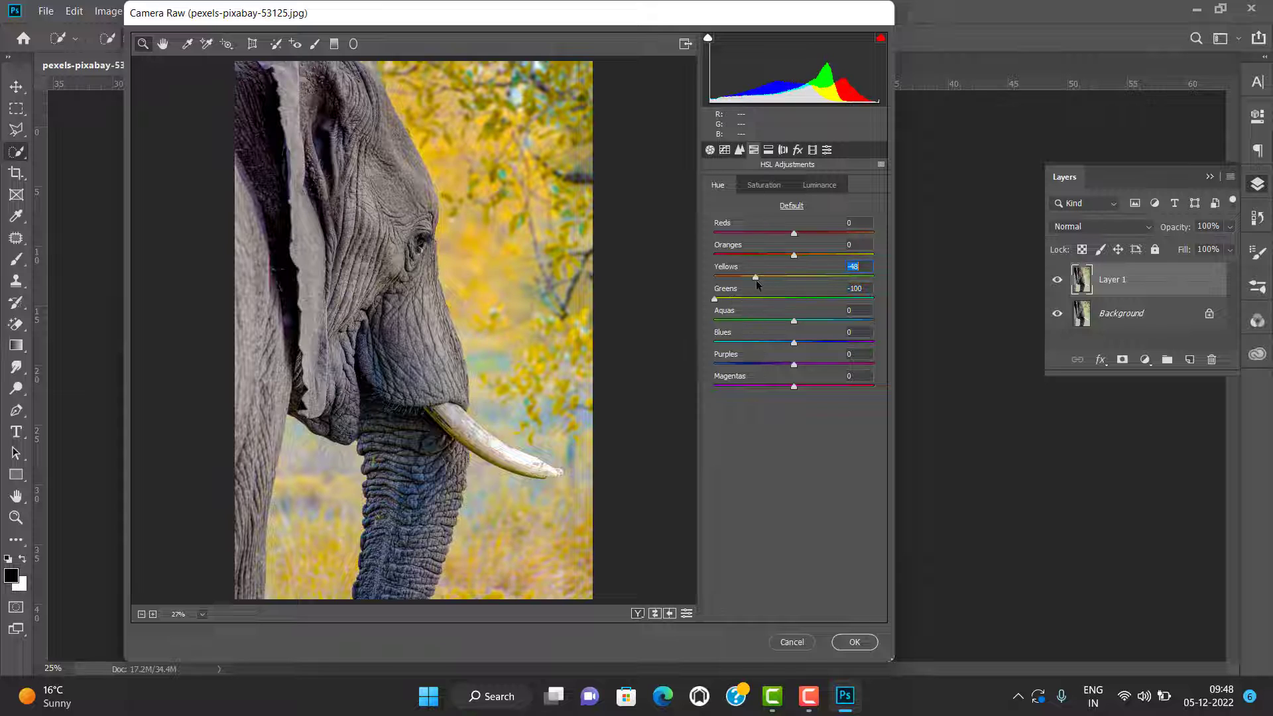
left_click(764, 185)
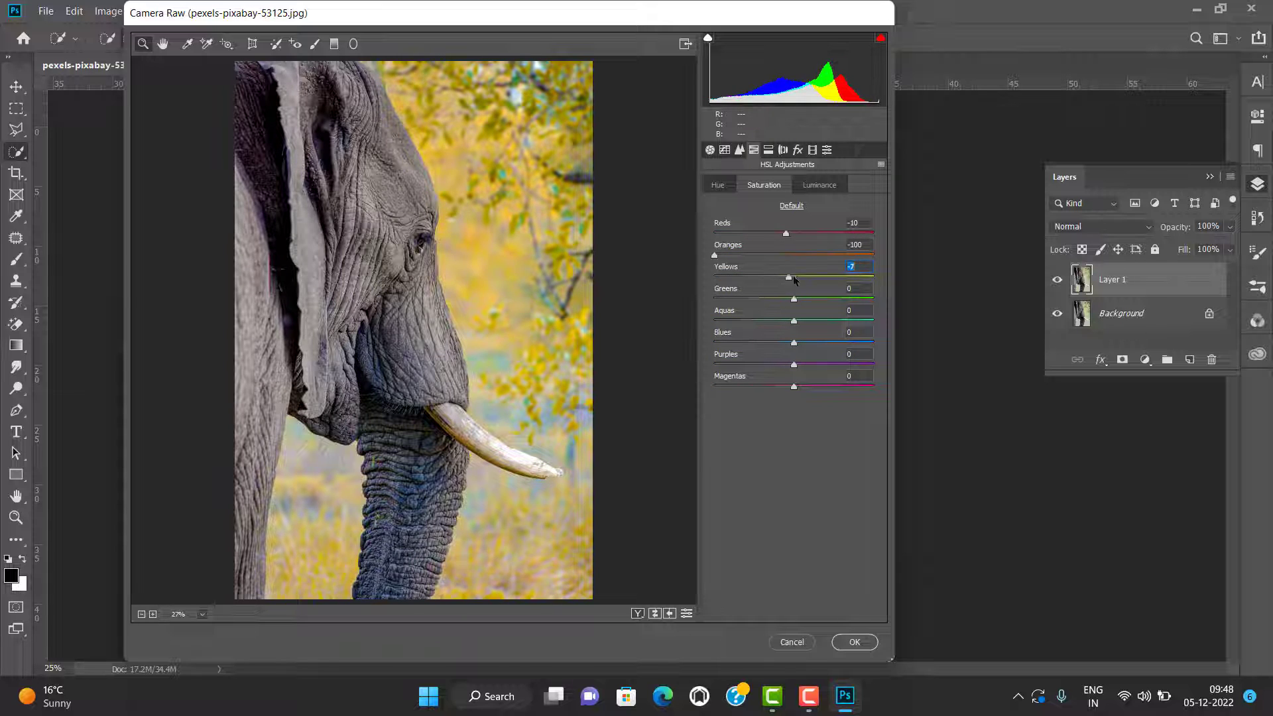
mouse_move(794, 277)
left_mouse_down()
mouse_move(820, 276)
mouse_move(796, 279)
mouse_move(787, 299)
mouse_move(806, 282)
left_mouse_up()
left_click(802, 299)
left_click(816, 185)
left_click(802, 277)
left_click(766, 187)
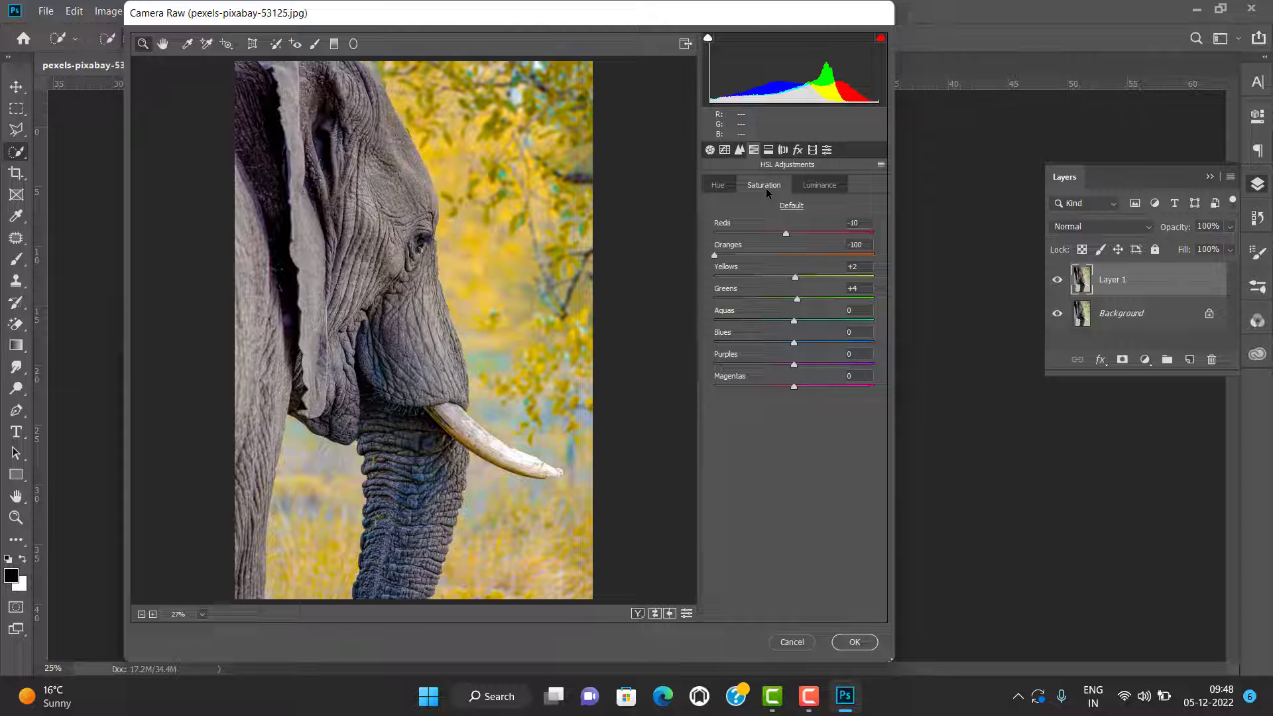
- Add a Highlight Priority vignette (Amount -9, Midpoint 28, Roundness +33) and apply the Camera Raw edits
left_click(783, 149)
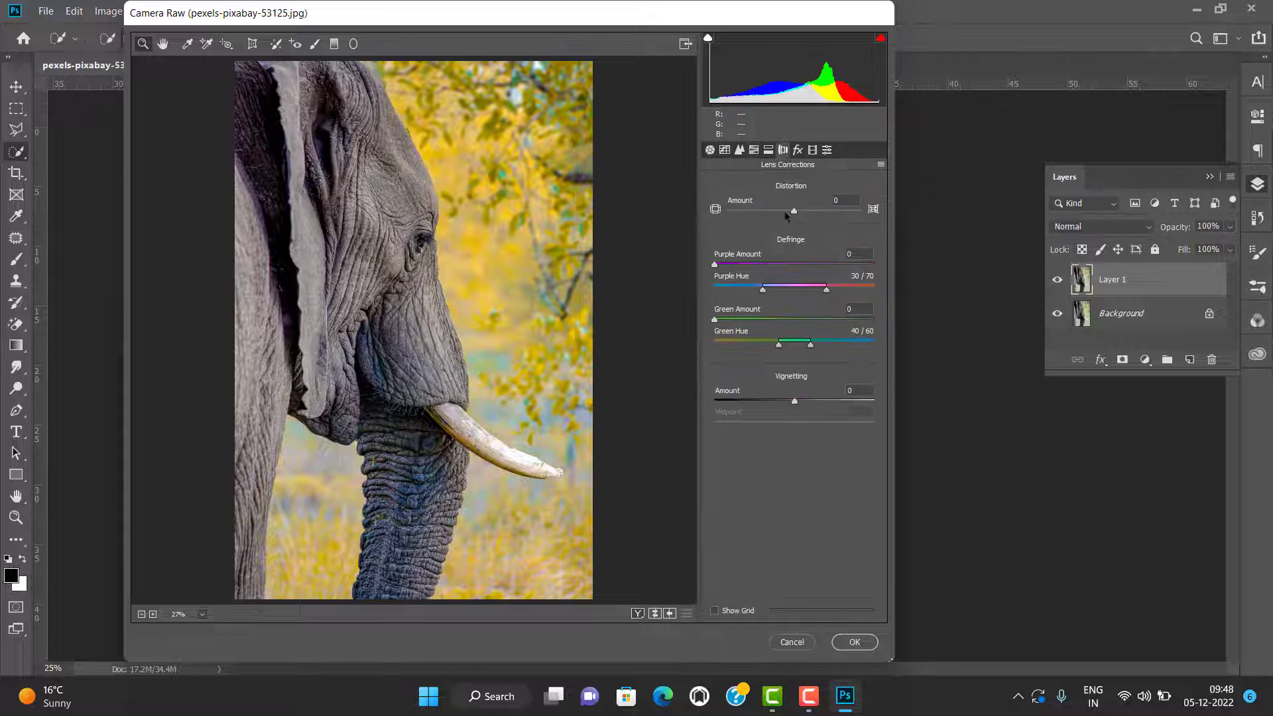
left_click(798, 151)
mouse_move(714, 209)
left_mouse_down()
mouse_move(732, 213)
mouse_move(649, 245)
left_mouse_up()
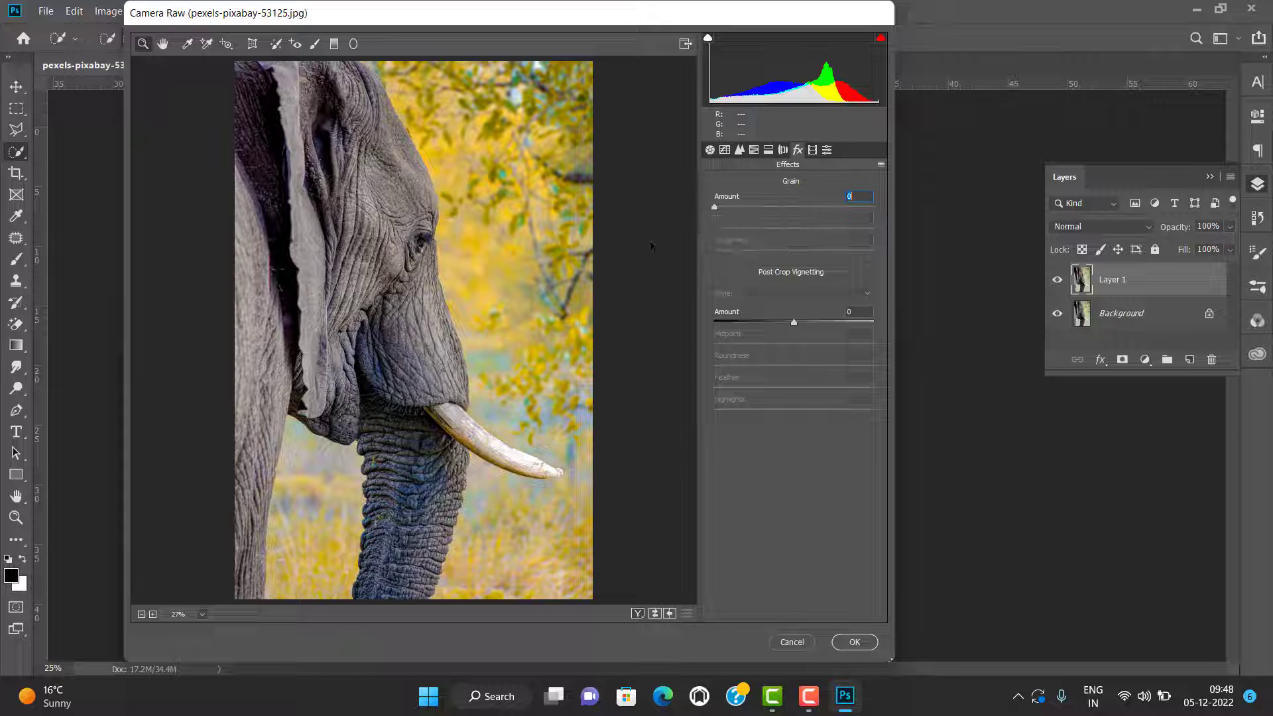
left_click_drag(793, 323, 779, 325)
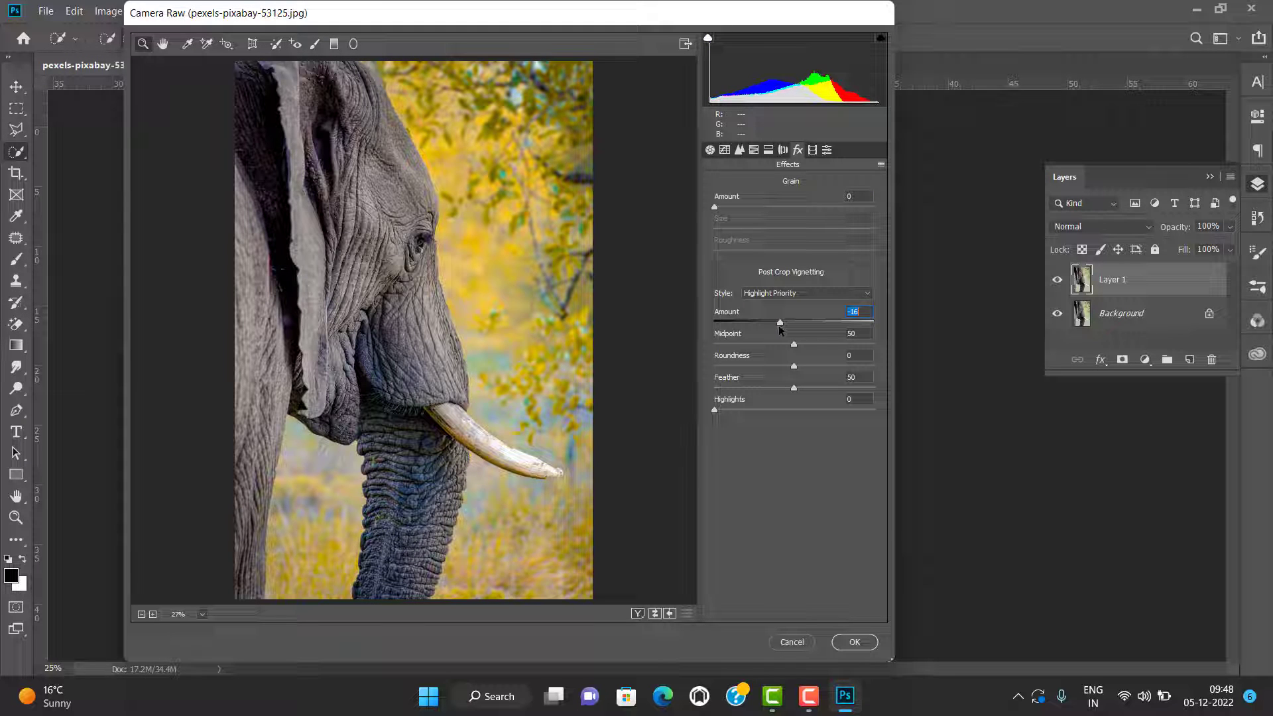
mouse_move(781, 325)
left_mouse_down()
mouse_move(791, 344)
mouse_move(758, 362)
mouse_move(845, 376)
mouse_move(764, 389)
left_mouse_up()
left_click(793, 343)
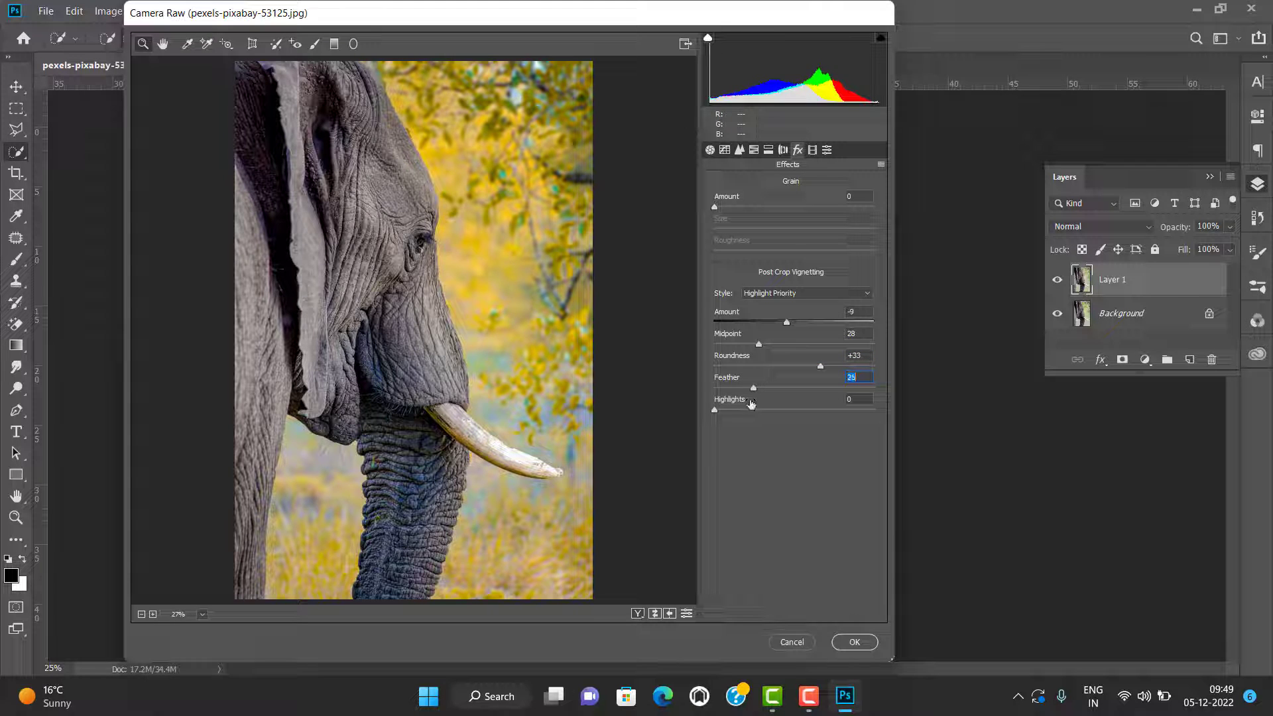
left_click_drag(840, 409, 736, 410)
left_click(853, 643)
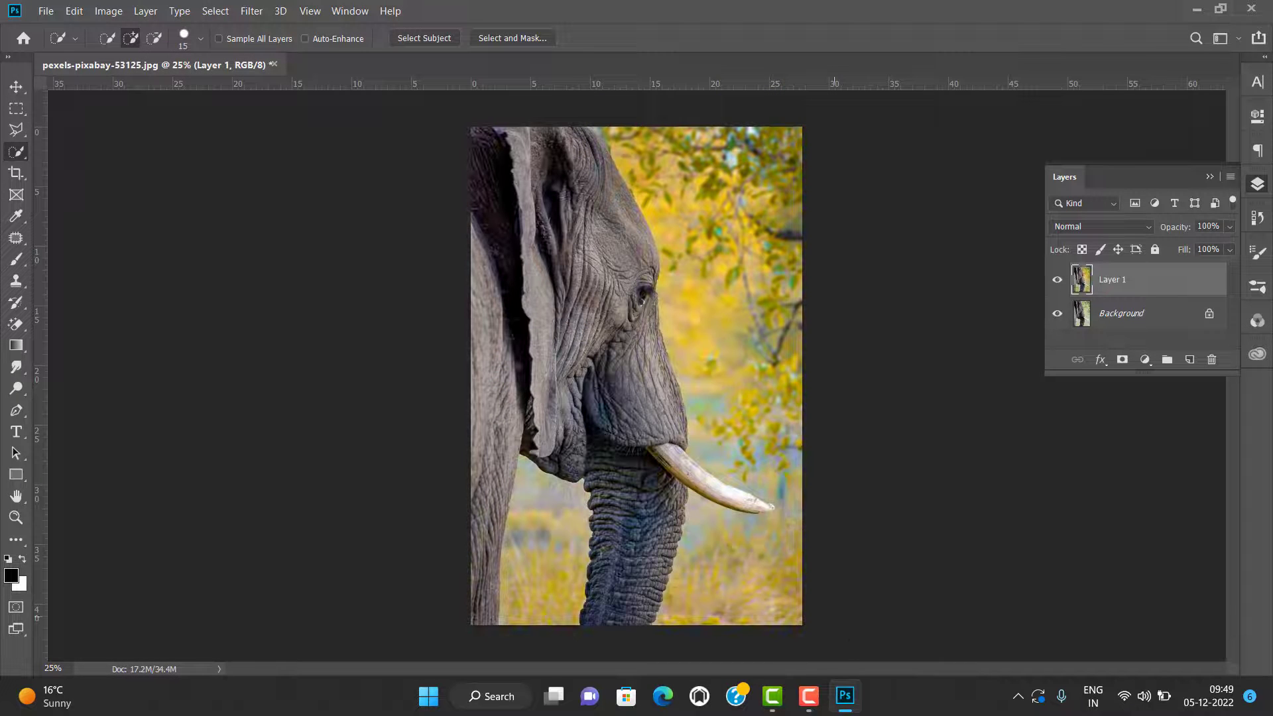
- Brush Quick Selection over the elephant's face and trunk, forehead and eye, then ear and body
left_click_drag(645, 353, 630, 570)
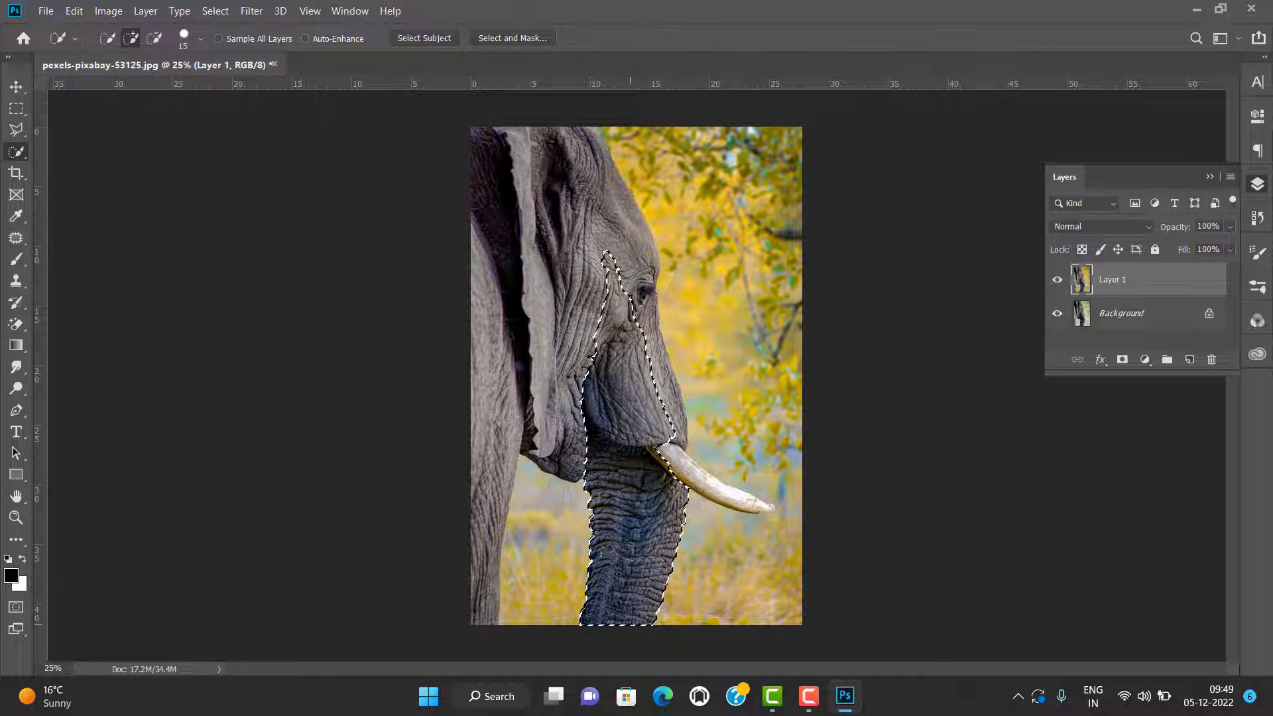
left_click_drag(624, 291, 613, 179)
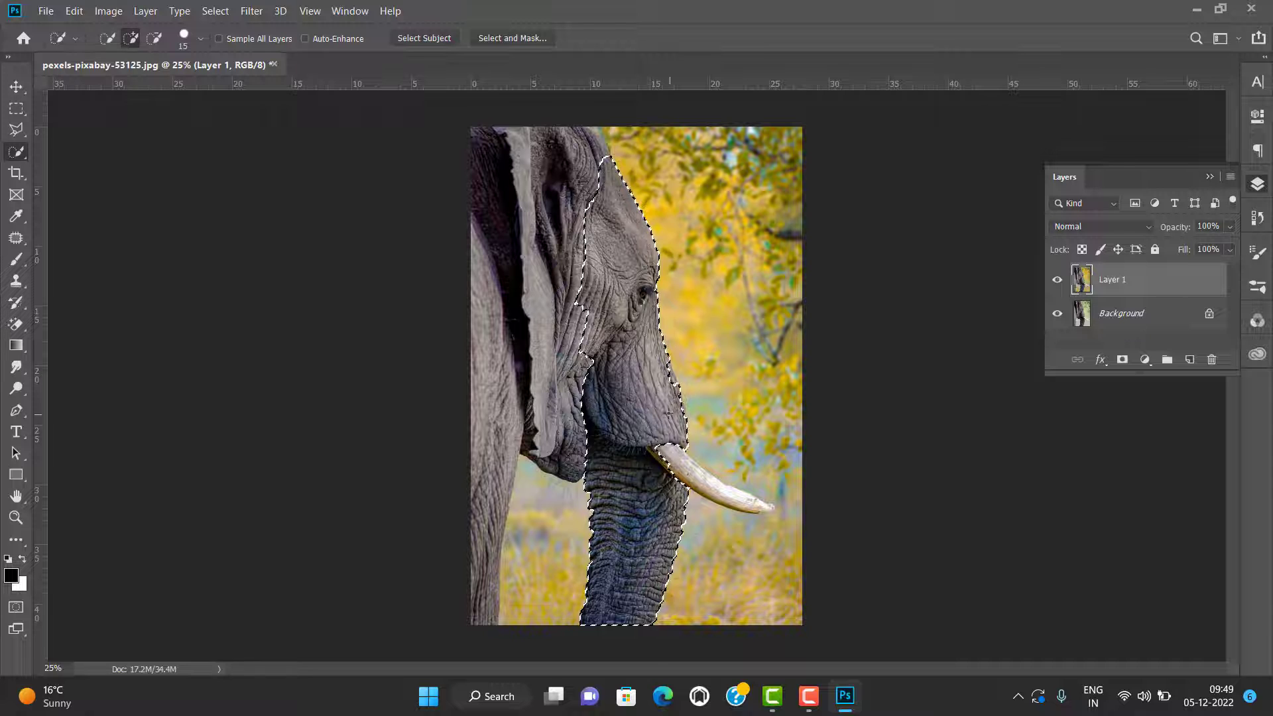
mouse_move(570, 371)
left_mouse_down()
mouse_move(500, 429)
mouse_move(594, 160)
left_mouse_up()
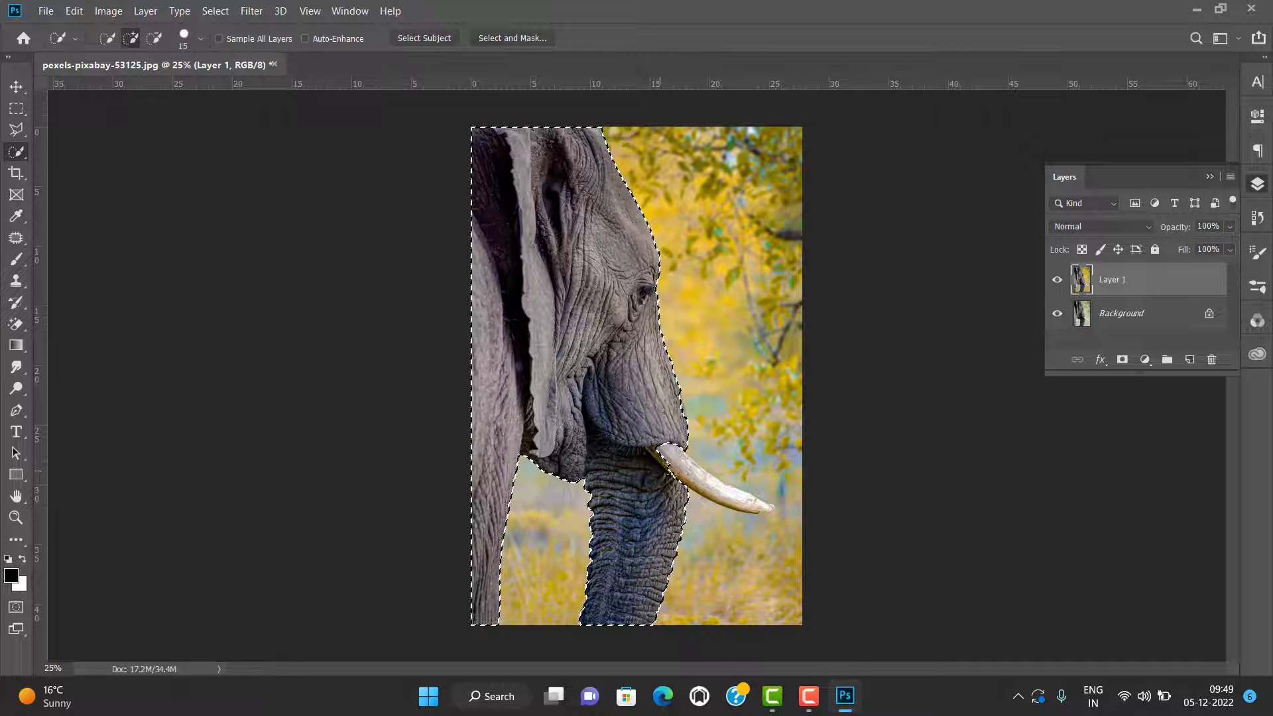
- Apply Camera Raw to the elephant with Exposure -0.30, Contrast +57, Saturation -38, Blacks -42
left_click(251, 11)
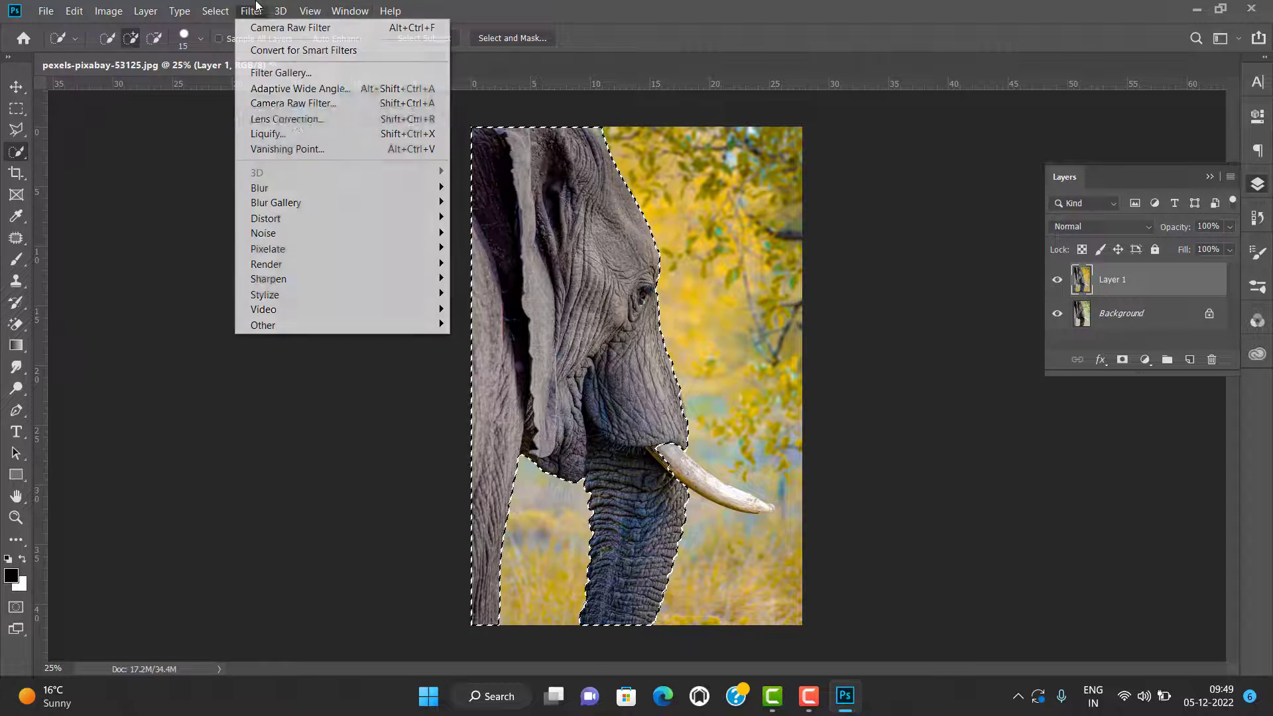
left_click(294, 106)
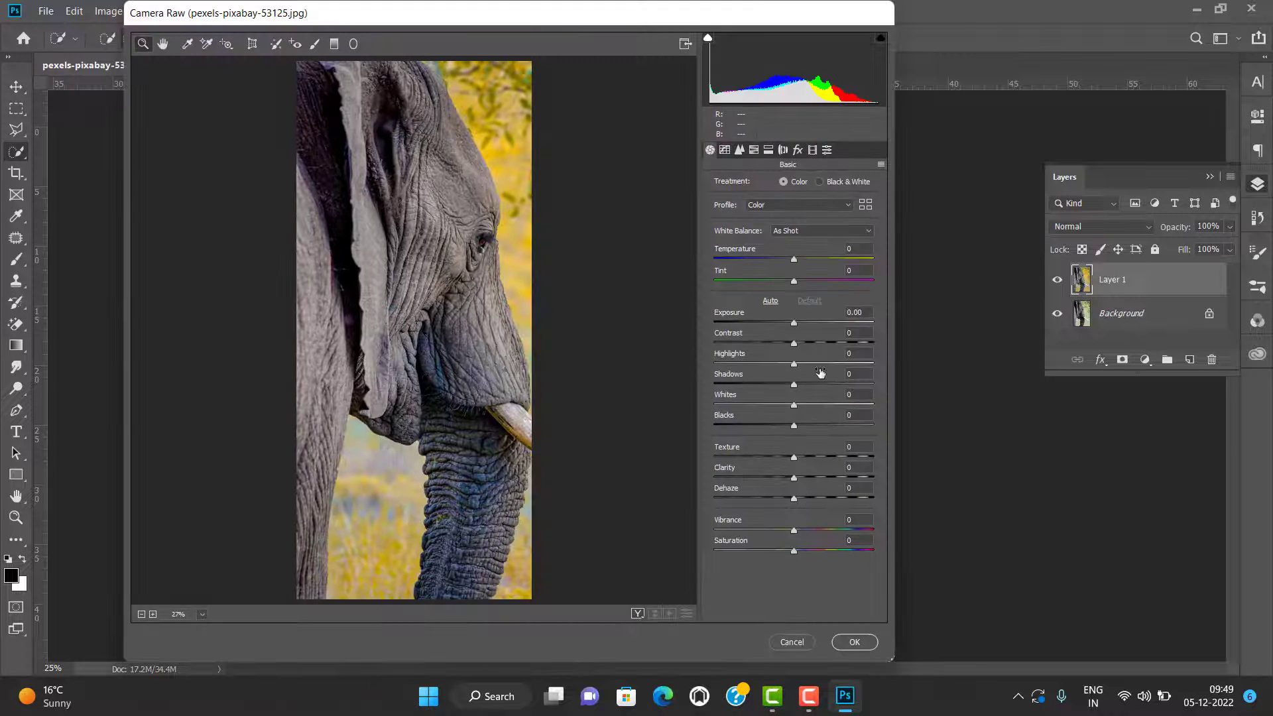
left_click_drag(793, 323, 839, 343)
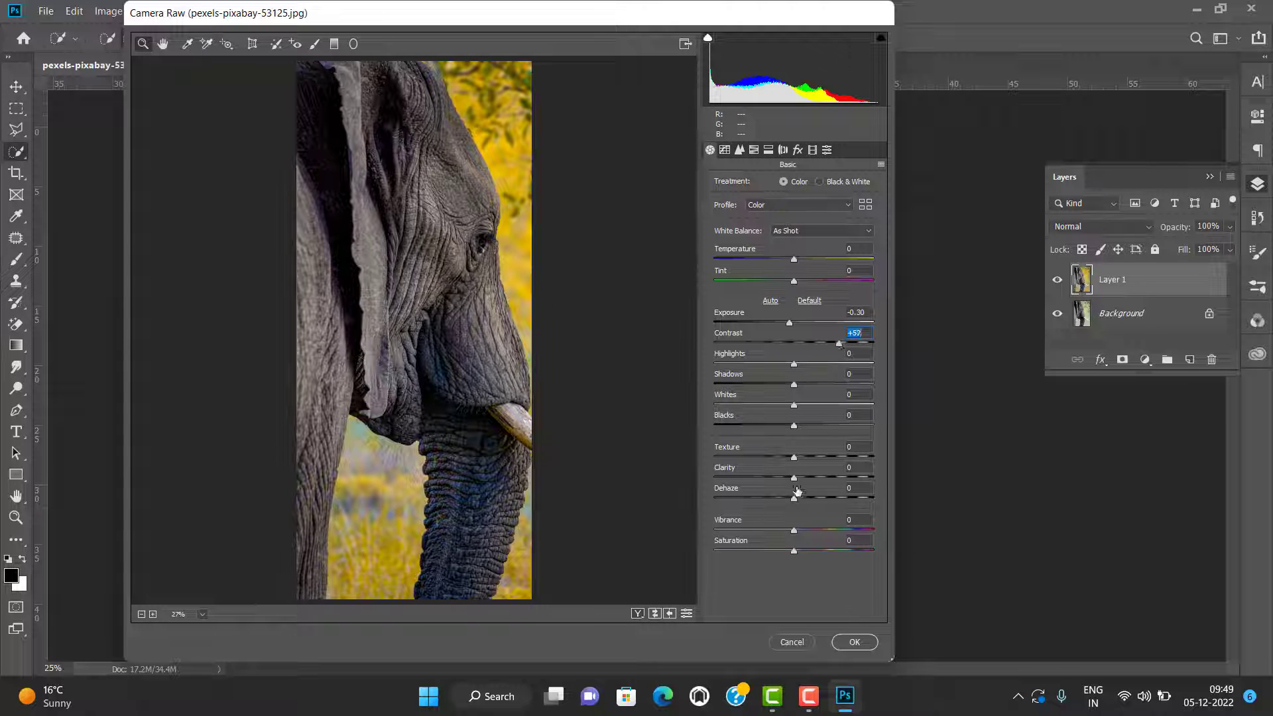
mouse_move(794, 551)
left_mouse_down()
mouse_move(764, 552)
mouse_move(828, 531)
mouse_move(803, 498)
mouse_move(751, 478)
mouse_move(812, 489)
left_mouse_up()
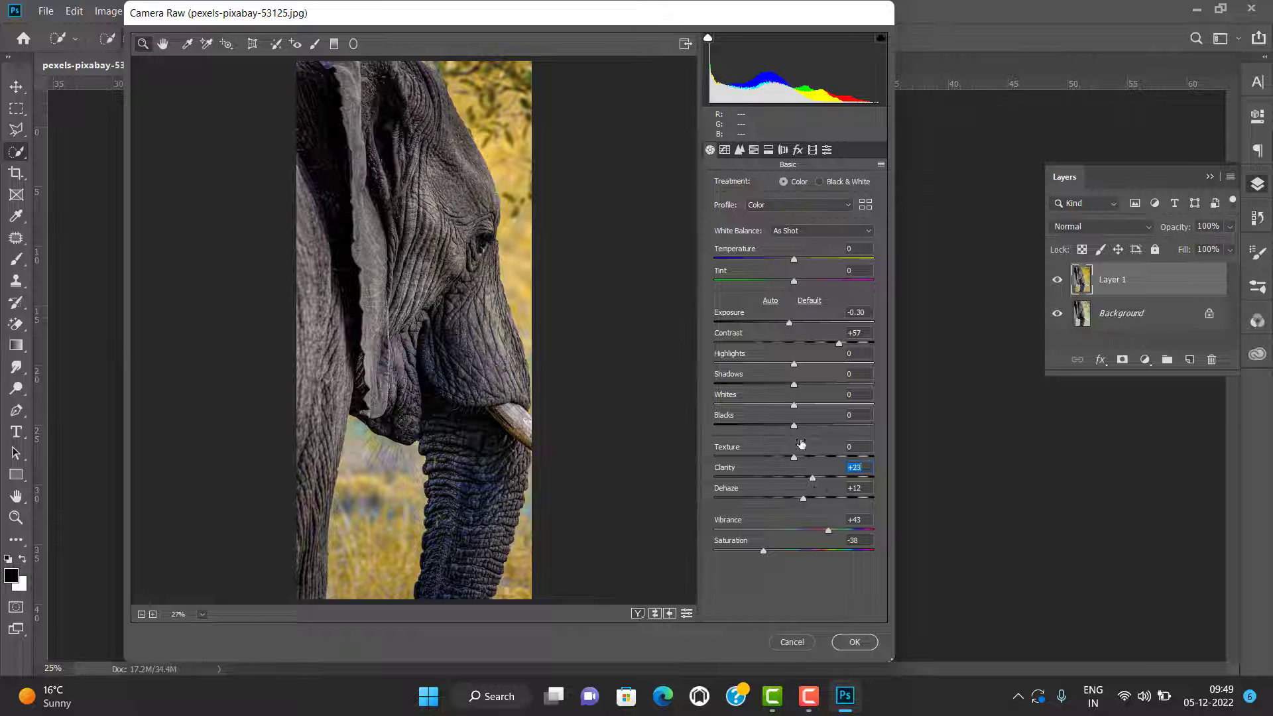
left_click_drag(794, 425, 762, 427)
left_click(855, 640)
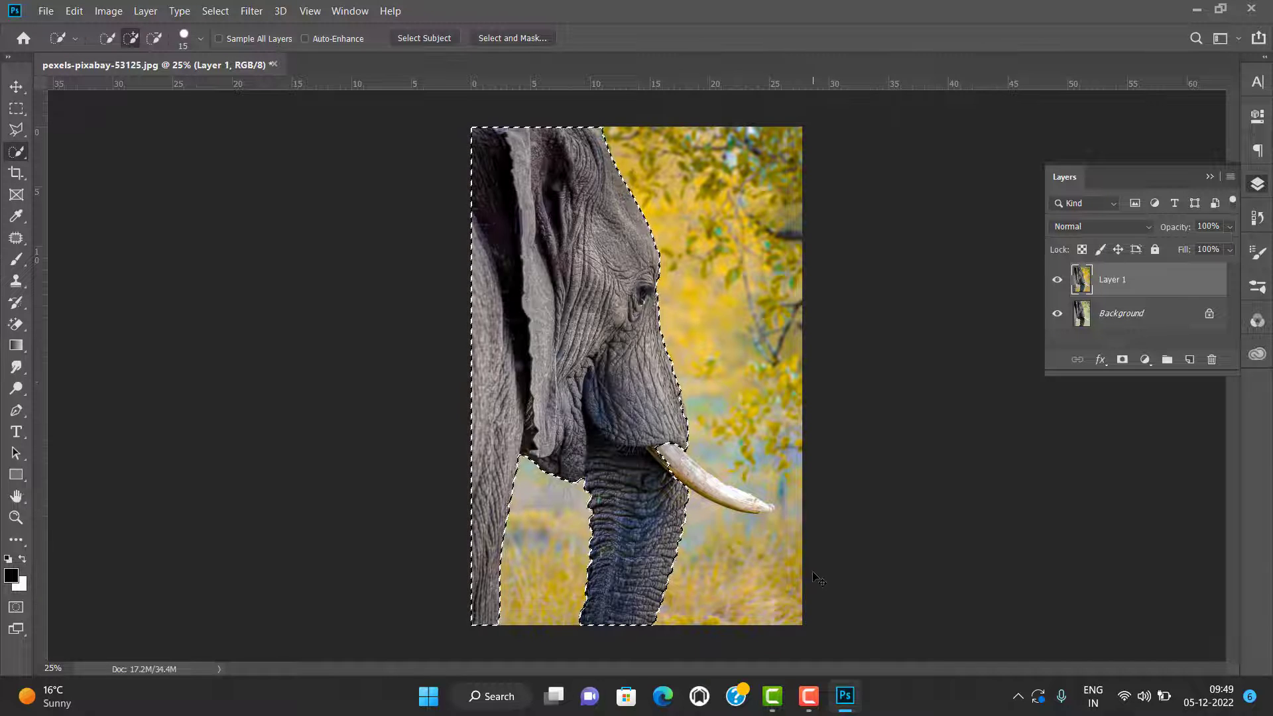
- Reapply Camera Raw to the elephant with Contrast +69, Exposure -0.40 and slightly deeper blacks
left_click(252, 10)
left_click(278, 106)
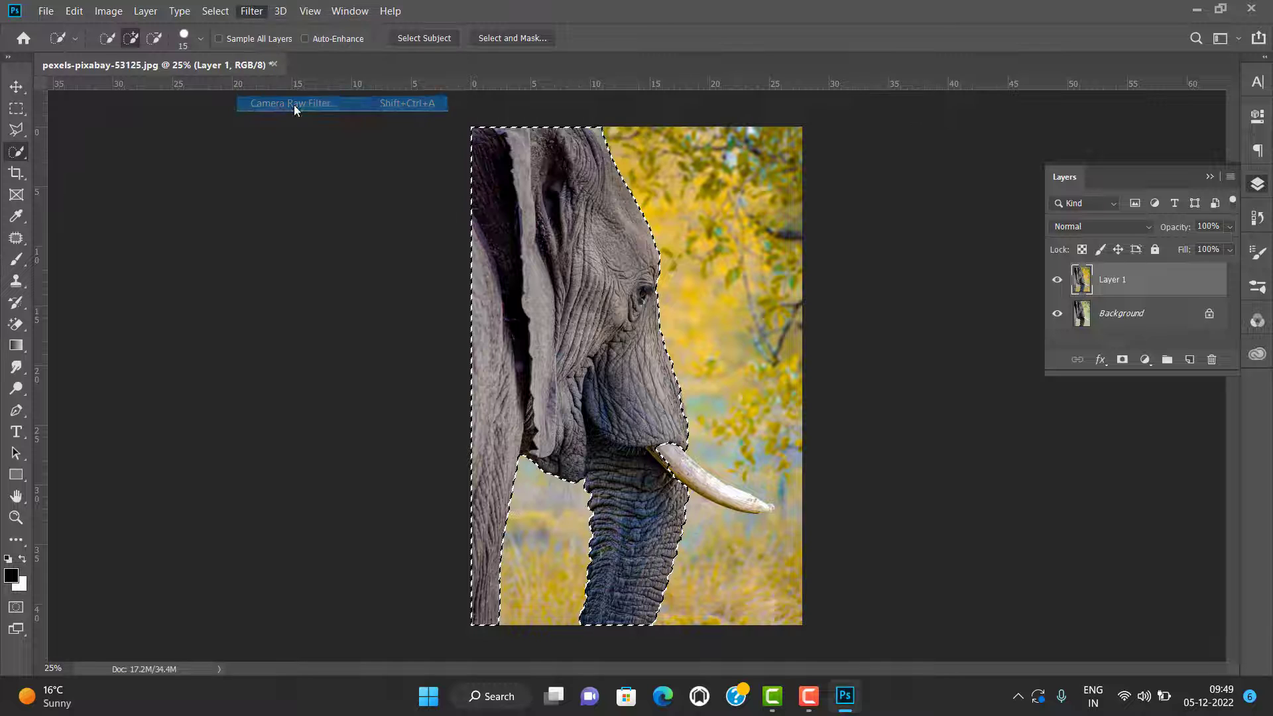
left_click_drag(793, 343, 851, 343)
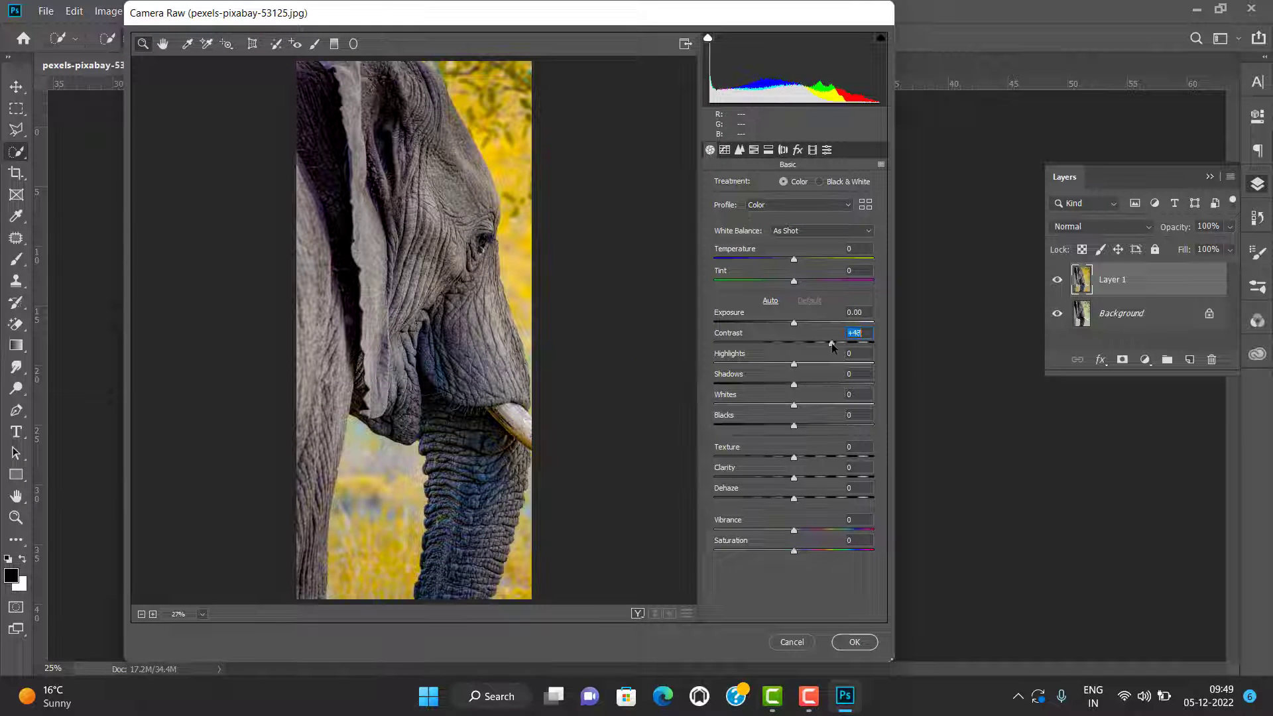
left_click_drag(793, 425, 786, 425)
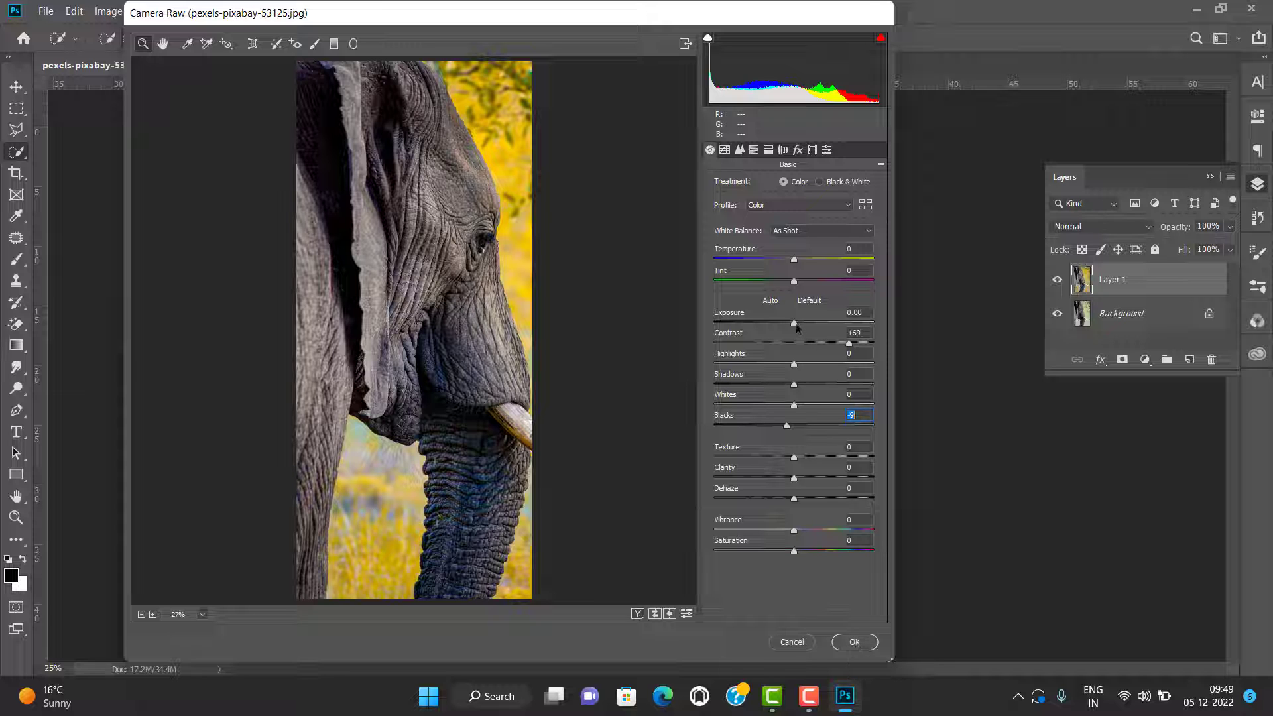
left_click_drag(793, 322, 788, 323)
left_click(848, 642)
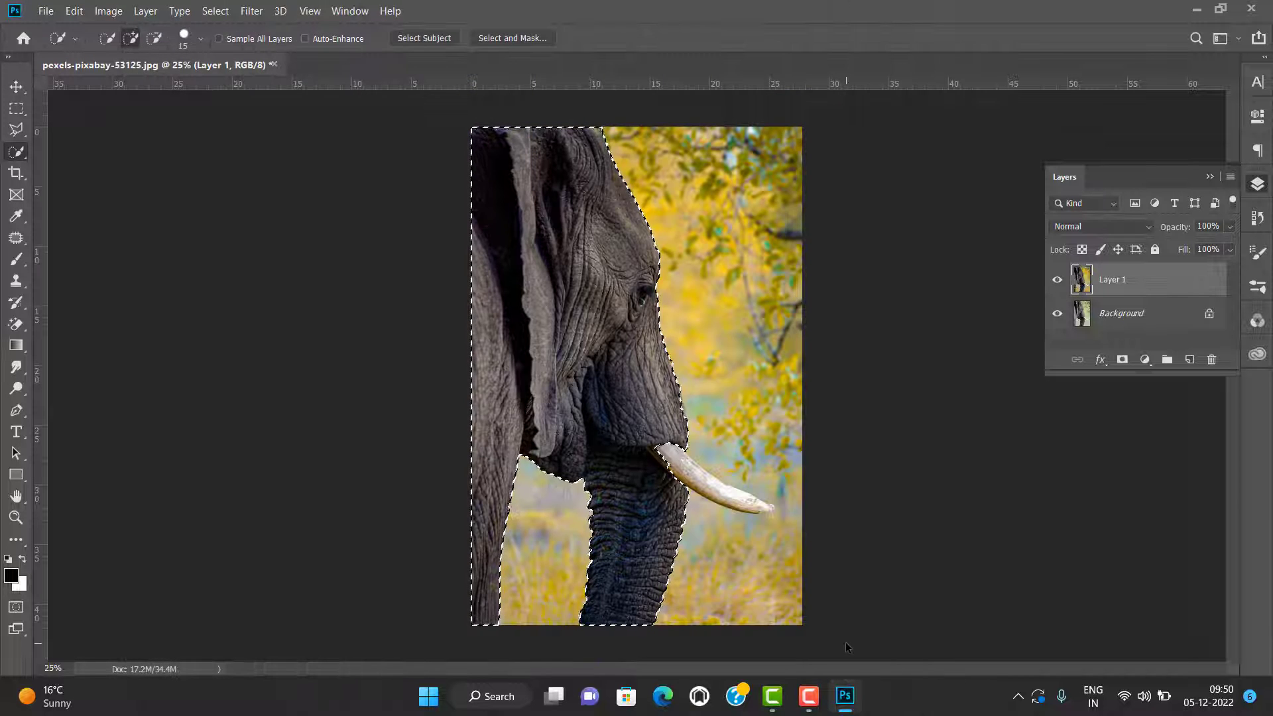
- Deselect the elephant with Ctrl+D to clear its selection outline
key("ctrl+d")
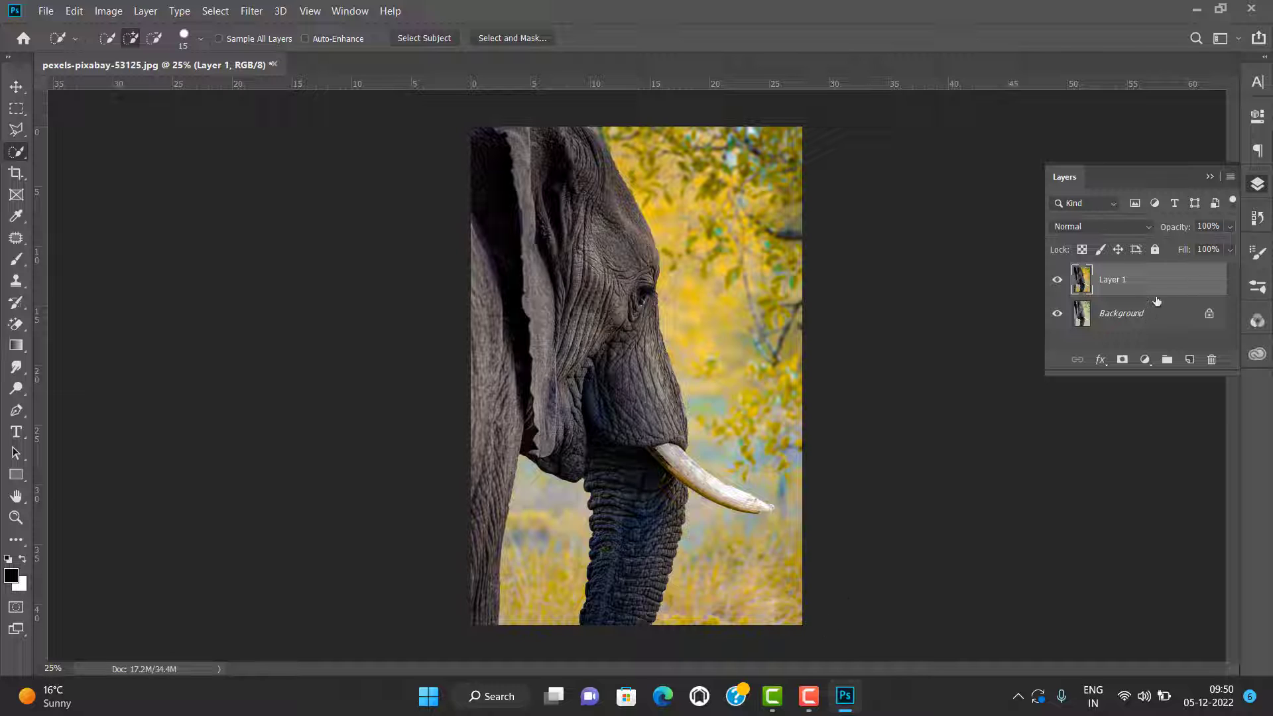
left_click(816, 705)
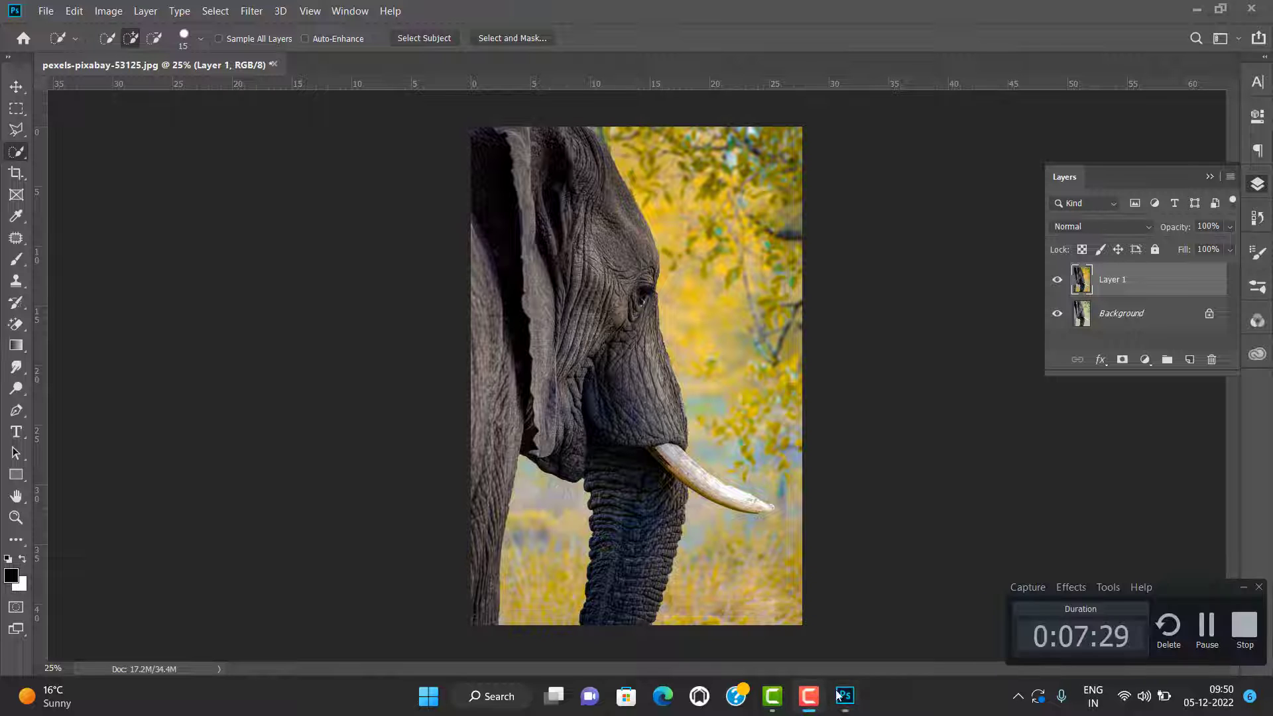